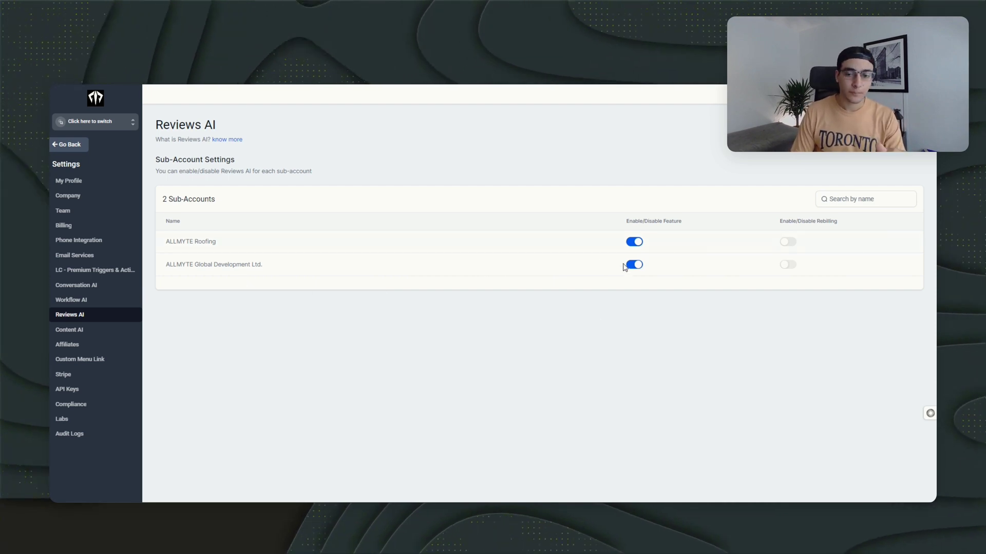
Step: Switch to the ALLMYTE Global Development Ltd. sub-account and open its Reputation settings
{"action": "mouse_move", "coordinate": [639, 243]}
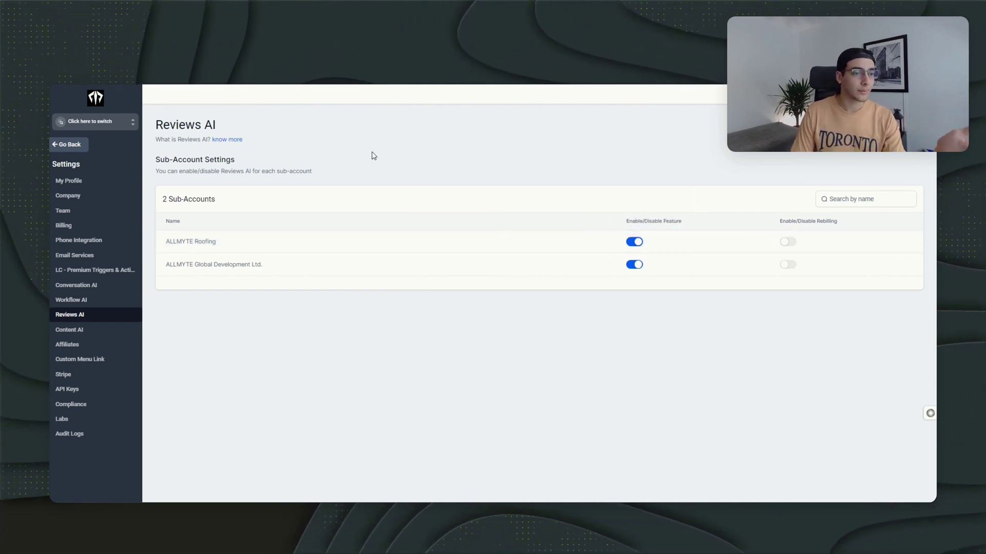
{"action": "left_click", "coordinate": [105, 121]}
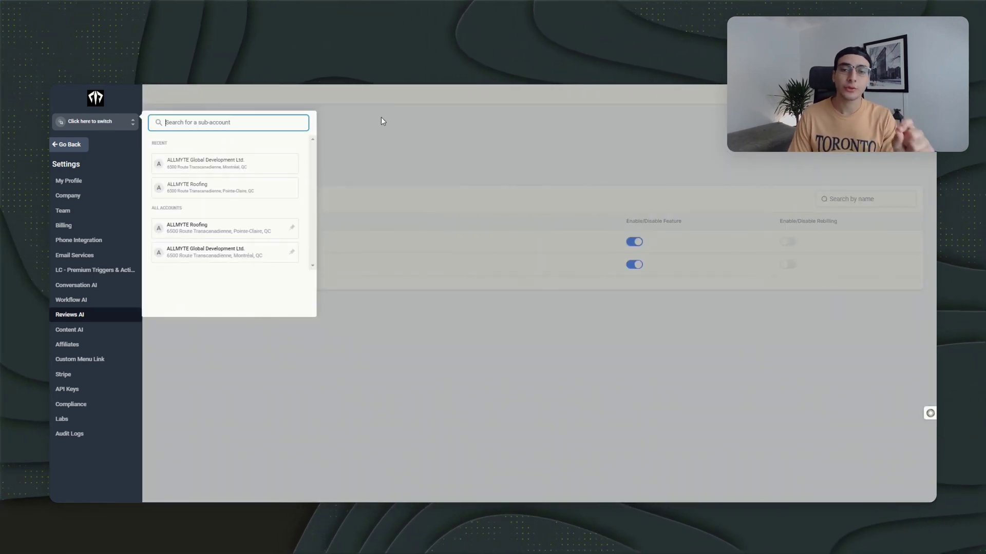
{"action": "left_click", "coordinate": [246, 170]}
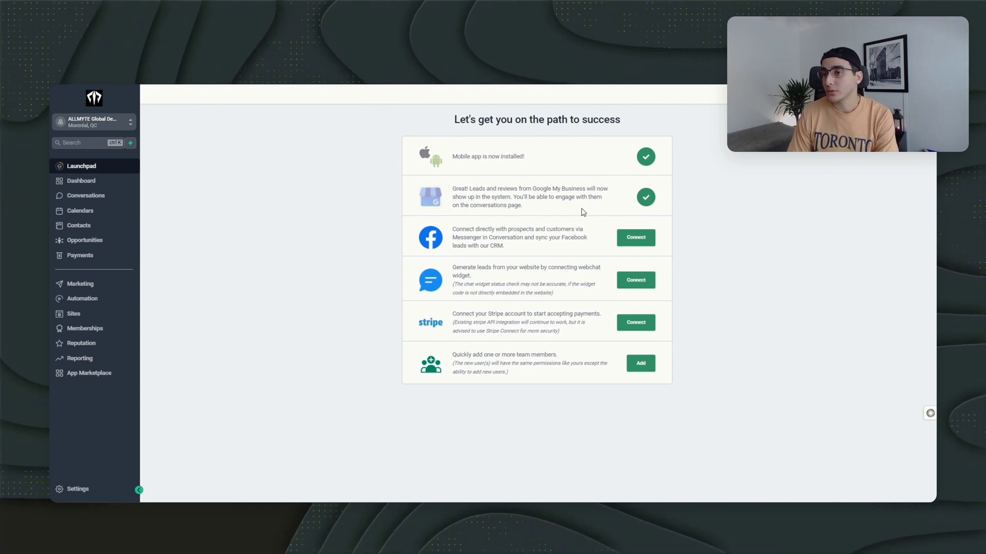
{"action": "left_click", "coordinate": [96, 348]}
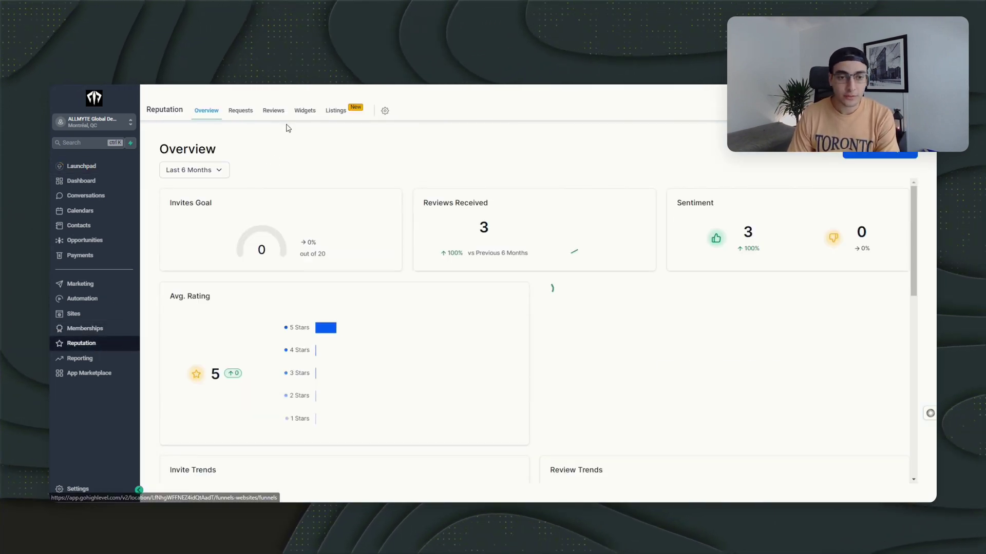
{"action": "left_click", "coordinate": [385, 112]}
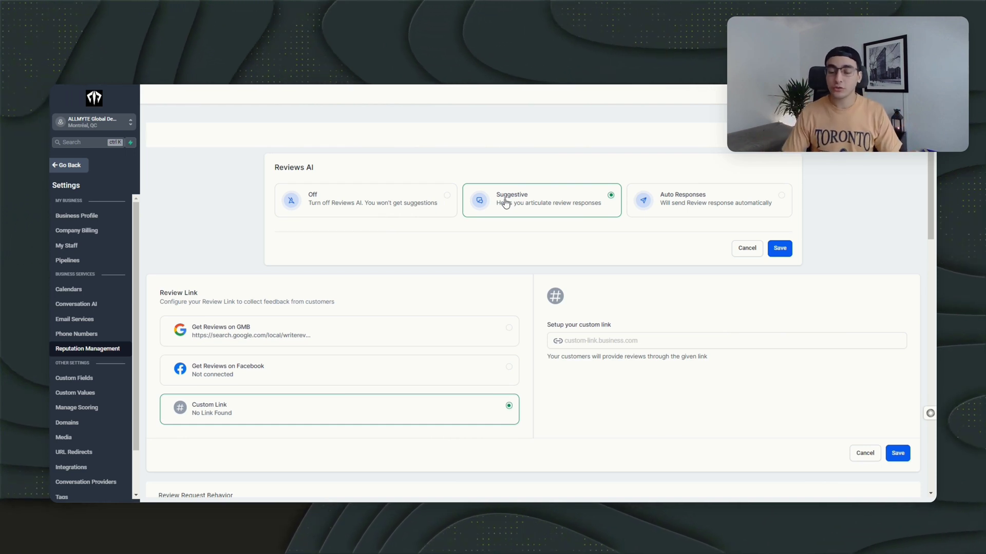
Step: Set Reviews AI to Auto Responses and check its review sources and star-rating options
{"action": "left_click", "coordinate": [727, 196]}
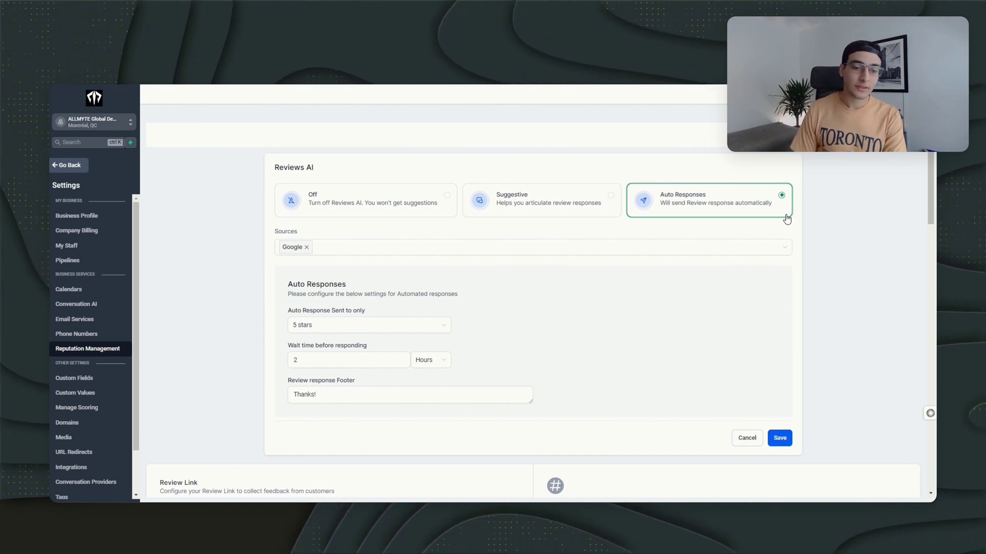
{"action": "left_click", "coordinate": [624, 255]}
{"action": "left_click", "coordinate": [209, 245]}
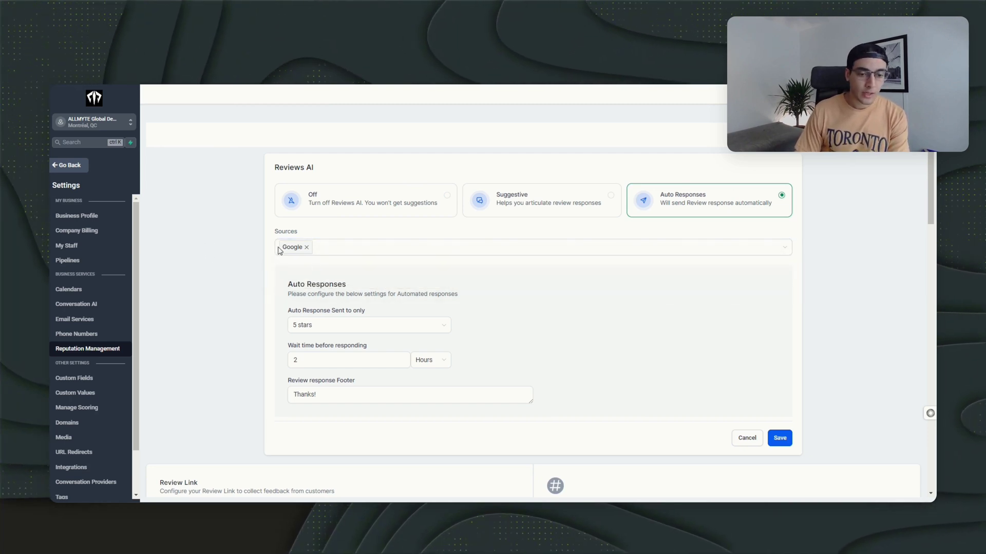
{"action": "left_click", "coordinate": [386, 329]}
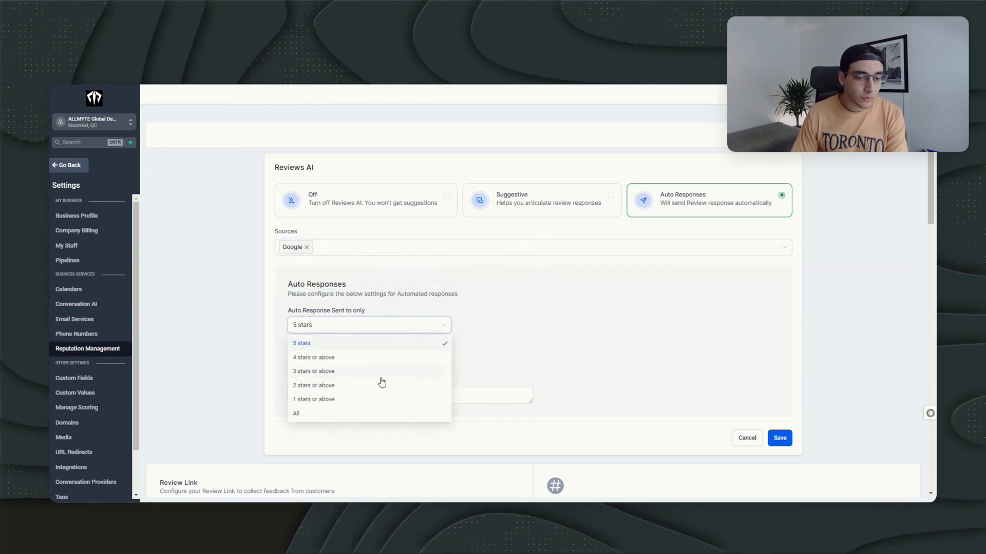
{"action": "left_click", "coordinate": [249, 348]}
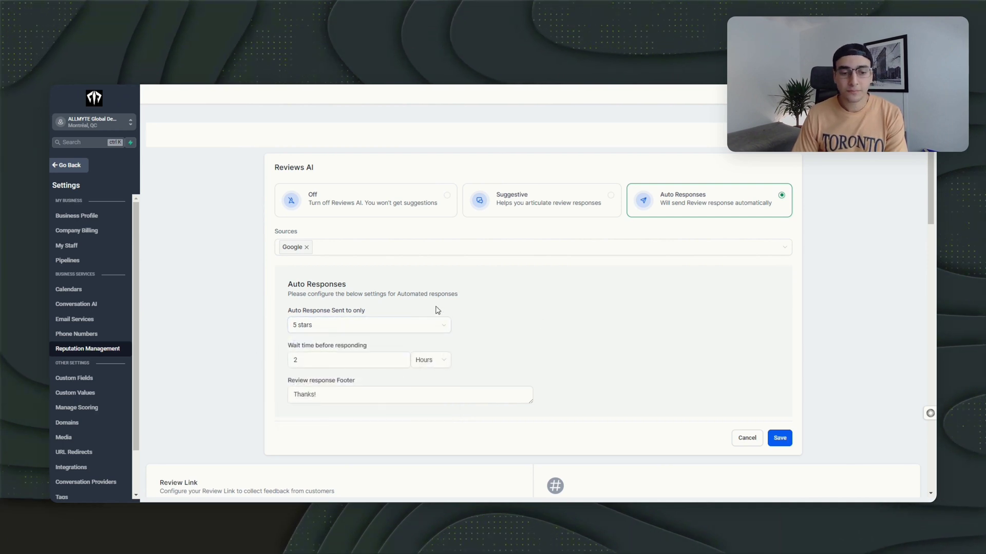
Step: Check the wait time and response footer for automated responses and save the Reviews AI settings
{"action": "scroll", "coordinate": [464, 333], "scroll_direction": "down", "scroll_amount": 3}
{"action": "left_click", "coordinate": [356, 290]}
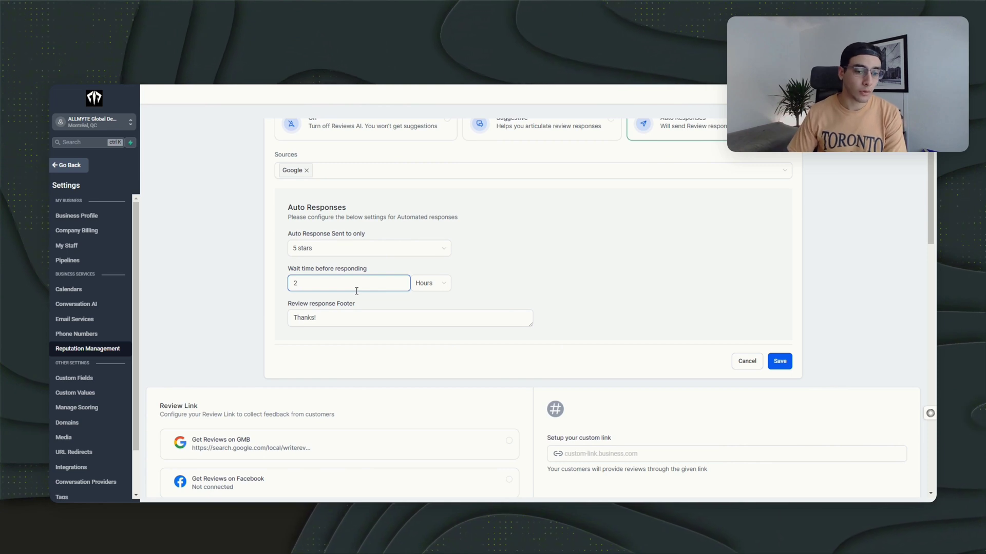
{"action": "left_click", "coordinate": [377, 321]}
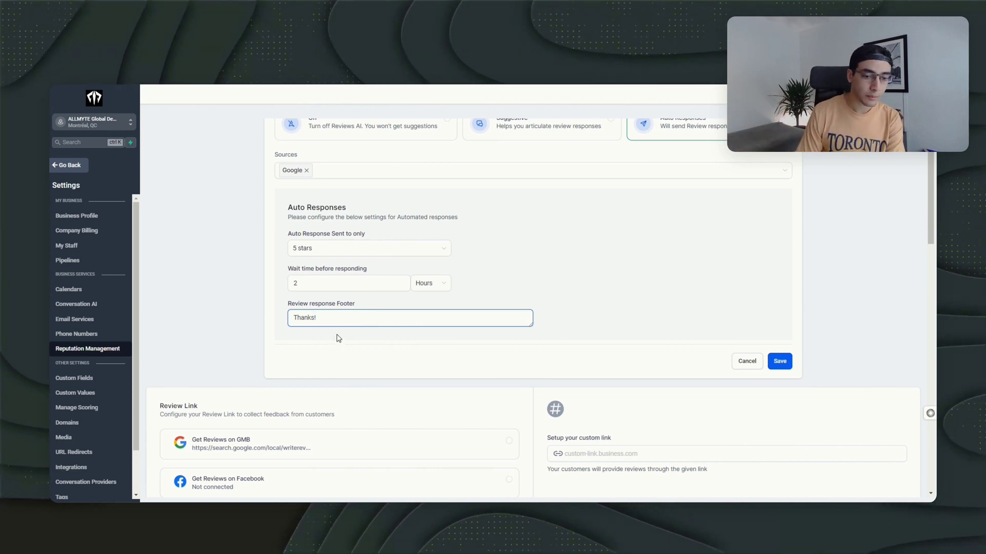
{"action": "left_click", "coordinate": [779, 362]}
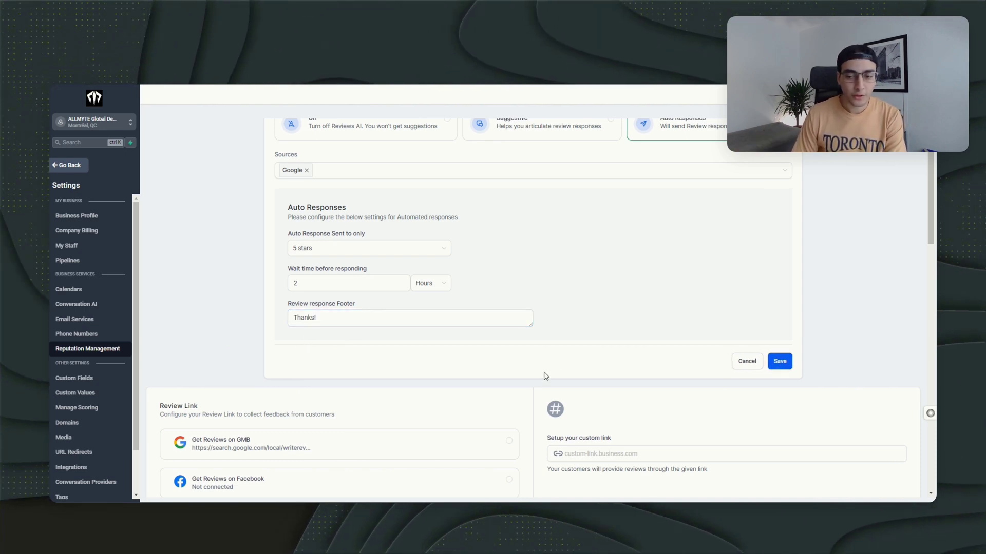
{"action": "scroll", "coordinate": [616, 303], "scroll_direction": "up", "scroll_amount": 2}
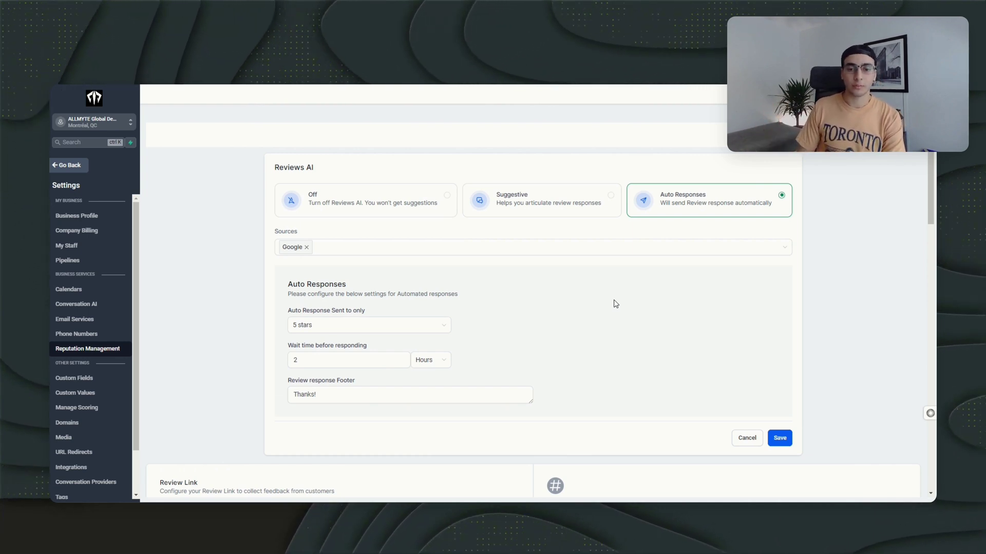
Step: Choose the Suggestive mode for Reviews AI and generate, then regenerate, an AI reply to the Oct 30th, 2022 review without sending it
{"action": "left_click", "coordinate": [534, 207]}
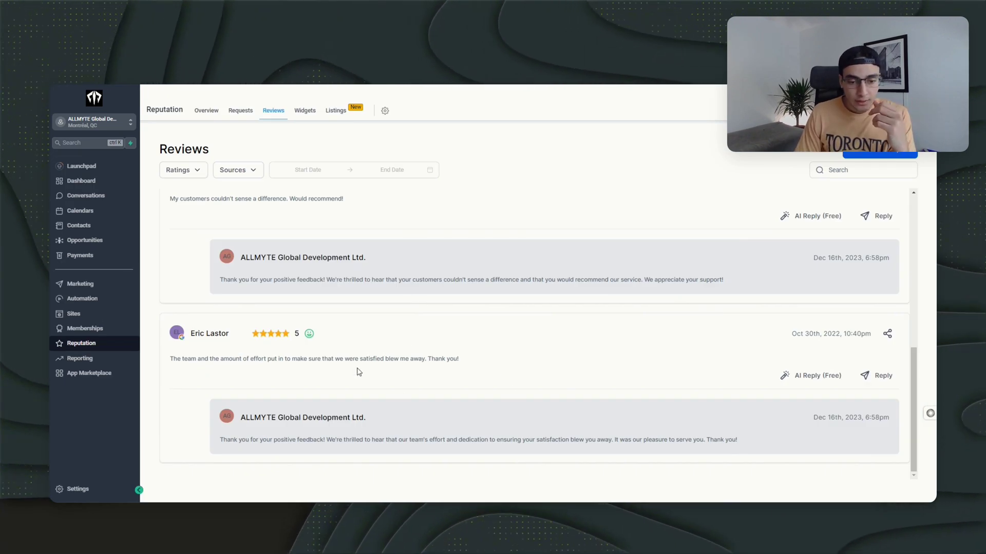
{"action": "left_click", "coordinate": [801, 376]}
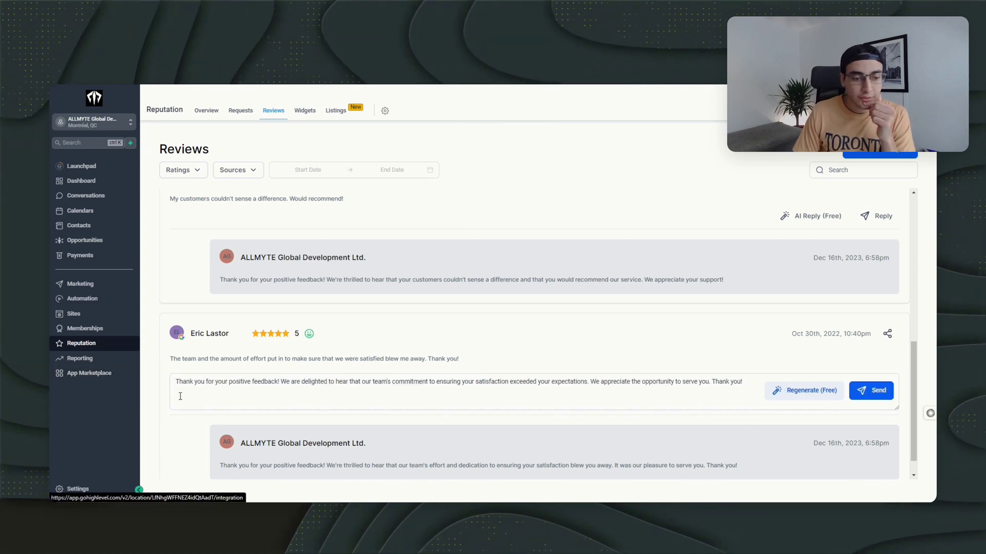
{"action": "left_click_drag", "start_coordinate": [205, 381], "coordinate": [591, 388]}
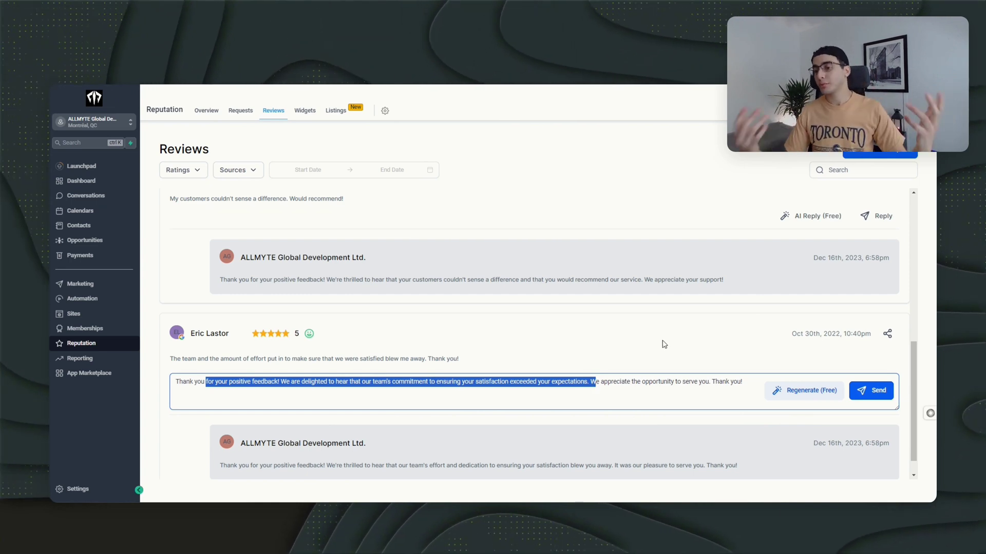
{"action": "left_click", "coordinate": [806, 392]}
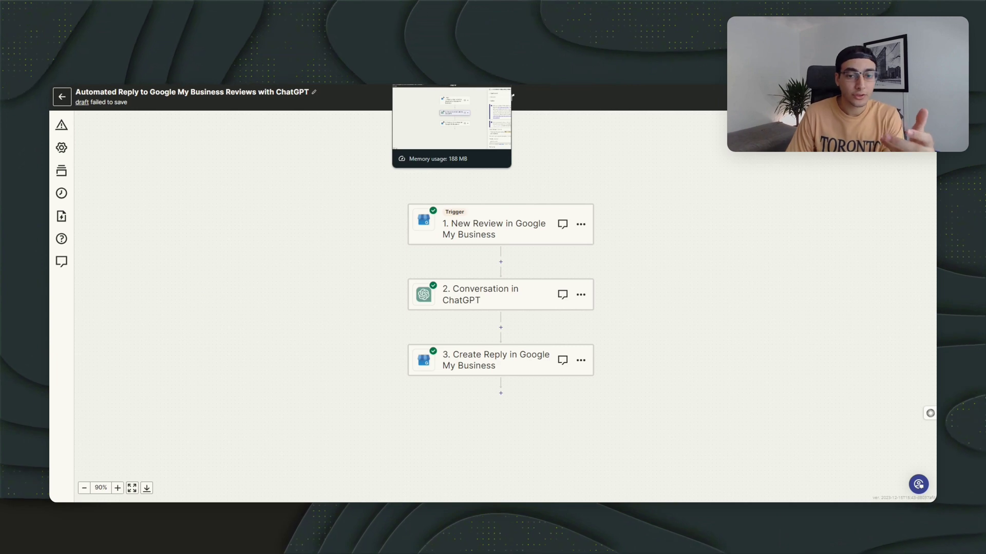
Step: Switch to Zapier and regenerate a Zap from the prompt "automatically reply to google my business reviews using chatgpt"
{"action": "left_click", "coordinate": [513, 95]}
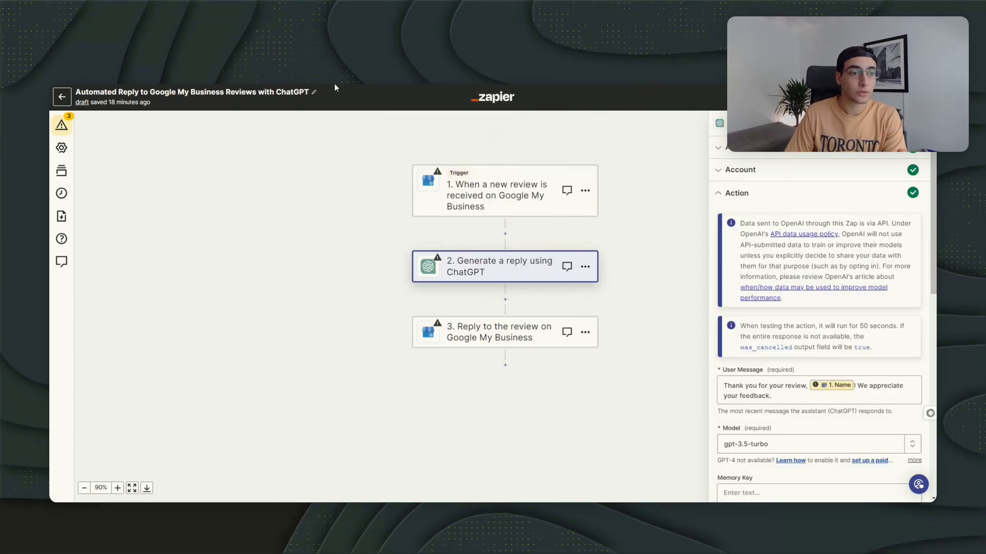
{"action": "left_click", "coordinate": [62, 100]}
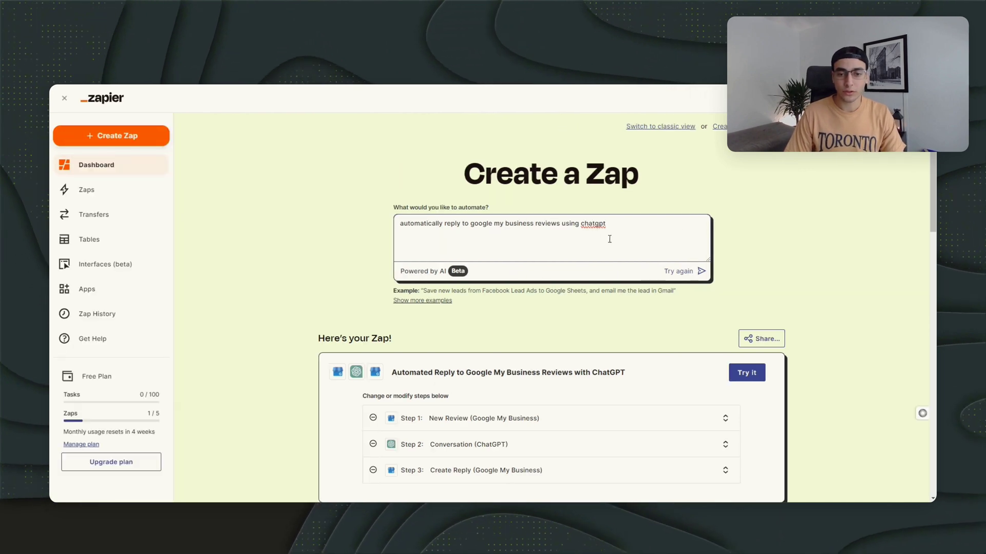
{"action": "key", "text": "ctrl+a"}
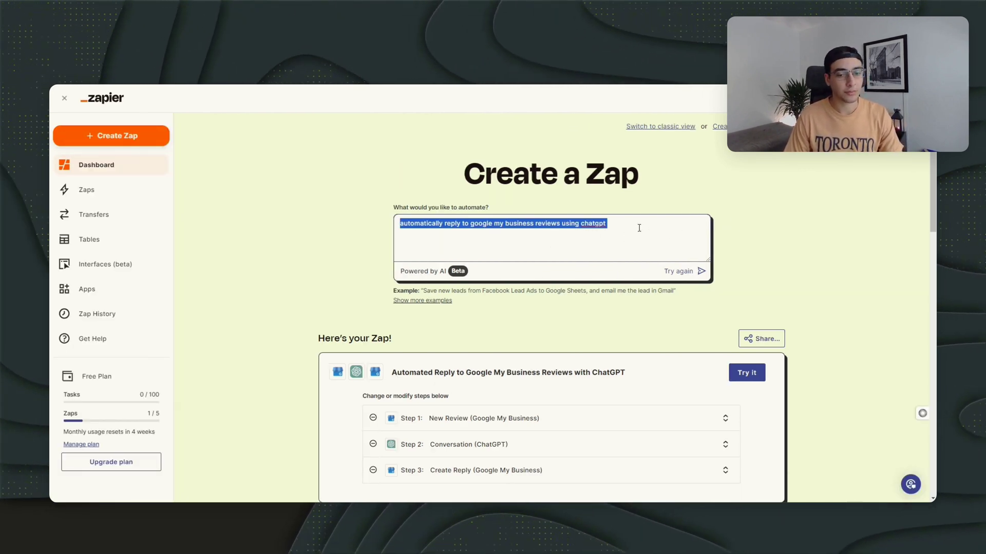
{"action": "left_click", "coordinate": [701, 278]}
{"action": "left_click", "coordinate": [701, 272]}
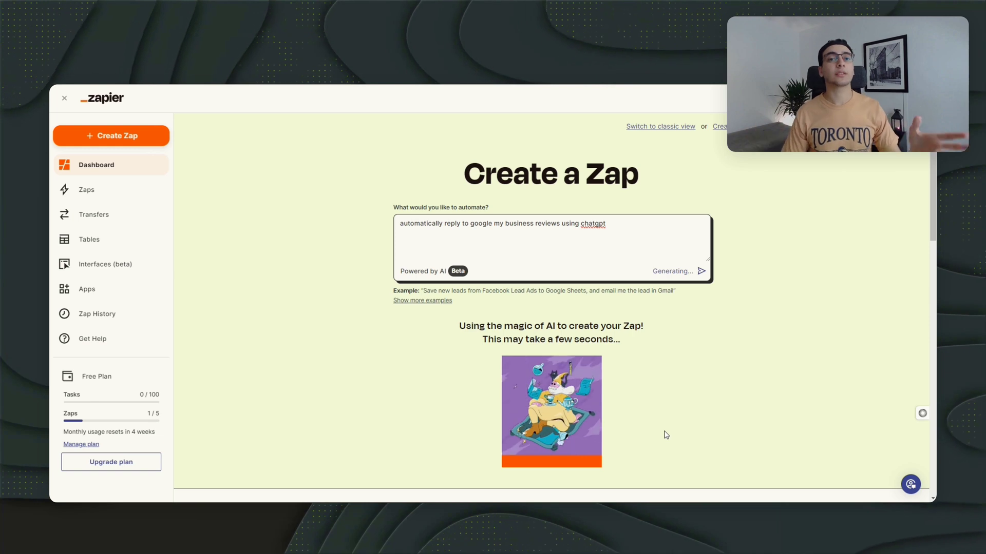
{"action": "scroll", "coordinate": [713, 350], "scroll_direction": "down", "scroll_amount": 3}
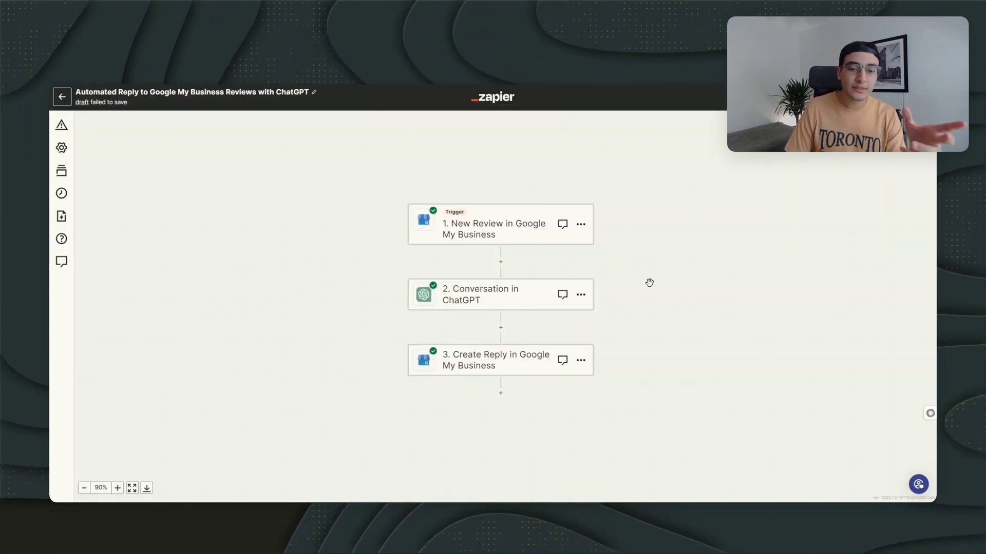
Step: Examine the location setting of the New Review trigger and open the Conversation in ChatGPT step
{"action": "left_click", "coordinate": [499, 232]}
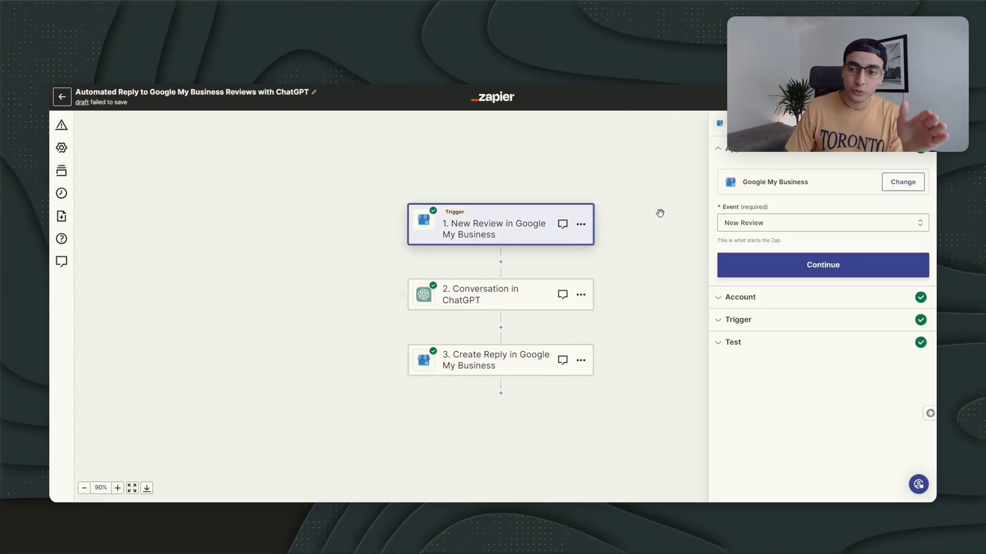
{"action": "left_click", "coordinate": [760, 326]}
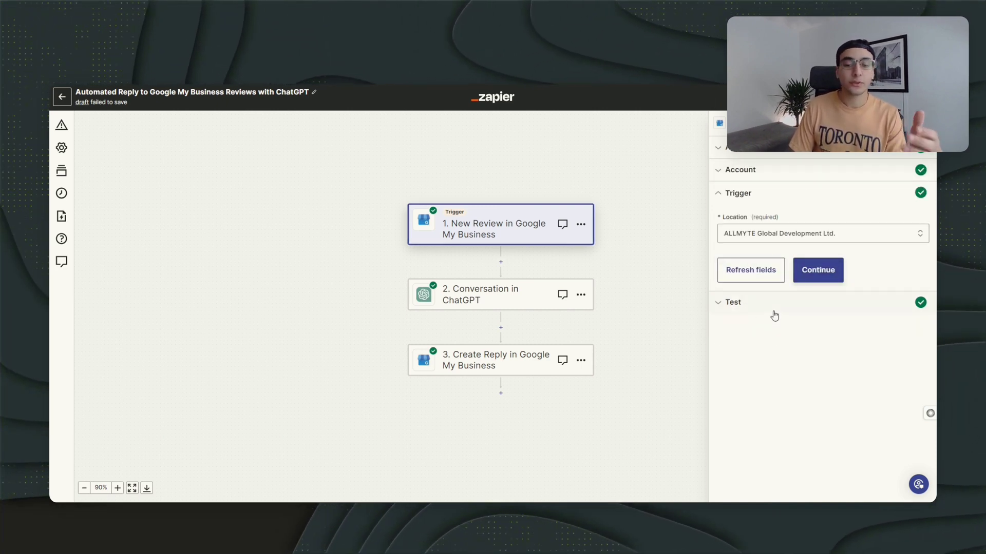
{"action": "left_click", "coordinate": [515, 299]}
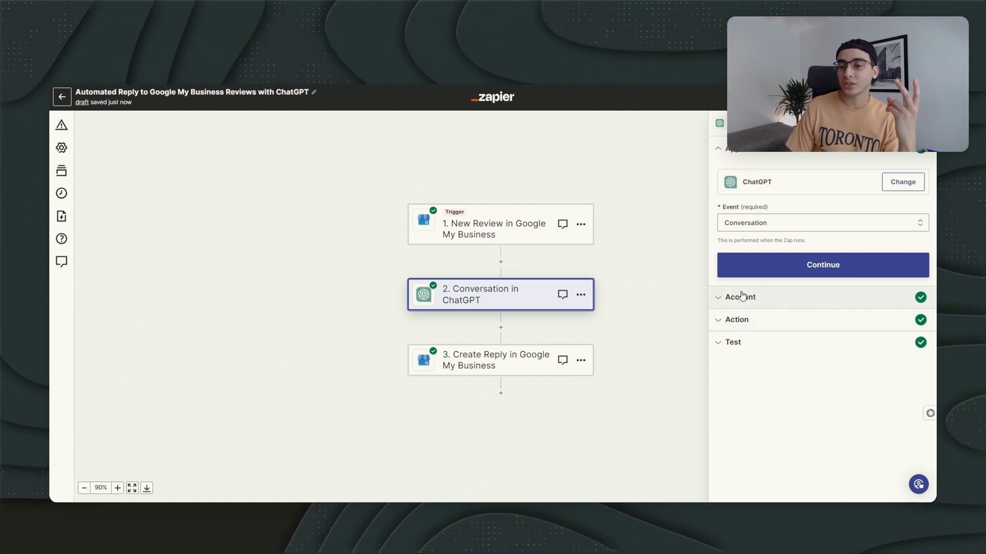
Step: Switch to the OpenAI platform and select the Organization ID in the organization settings
{"action": "mouse_move", "coordinate": [422, 500]}
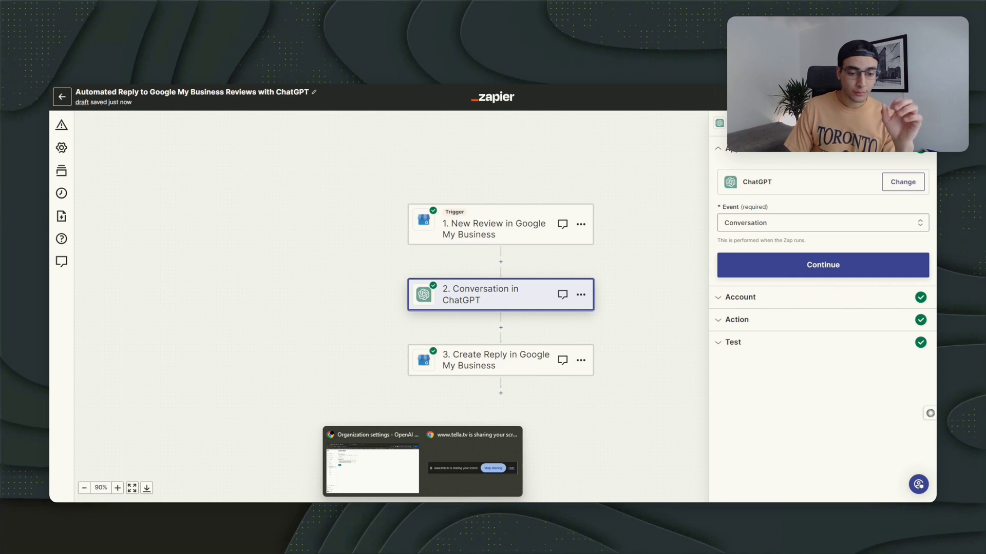
{"action": "left_click", "coordinate": [381, 481]}
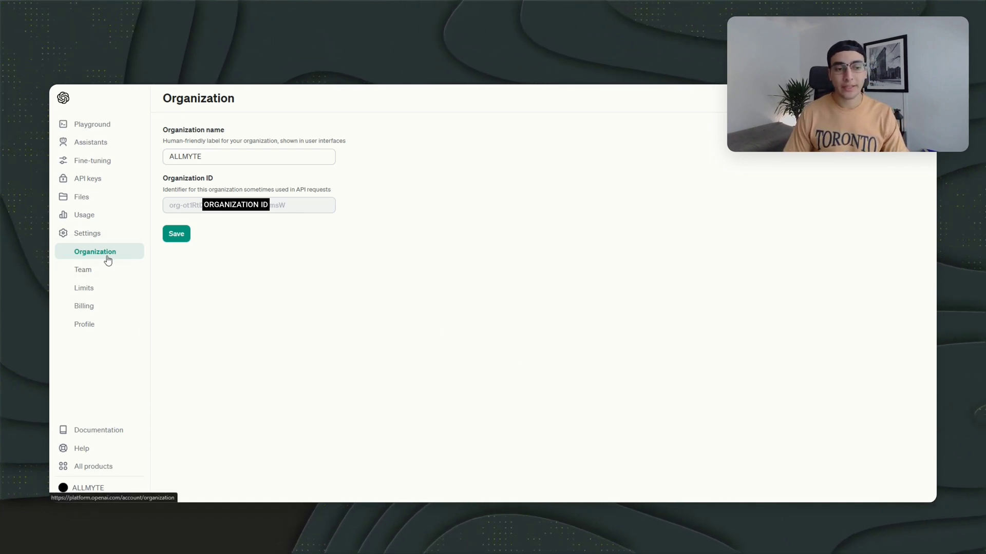
{"action": "left_click_drag", "start_coordinate": [302, 208], "coordinate": [157, 204]}
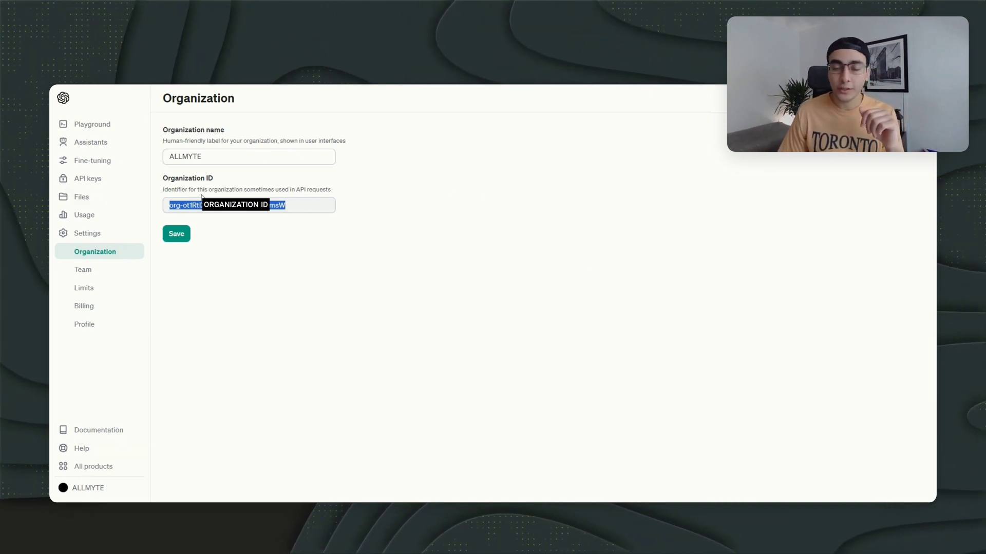
Step: Create a new OpenAI secret key named "GMB Review" and return to the Zap in Zapier
{"action": "left_click", "coordinate": [108, 188]}
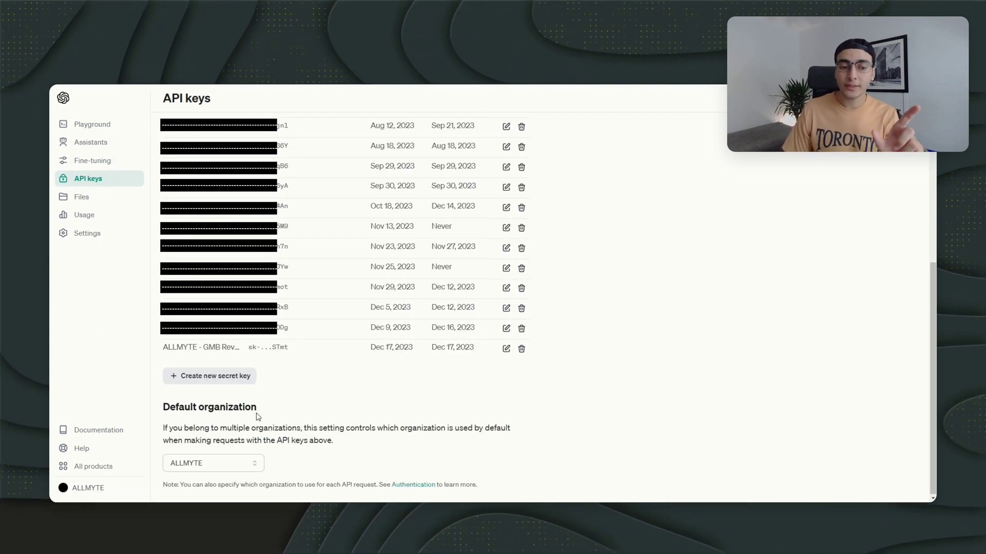
{"action": "left_click", "coordinate": [243, 377]}
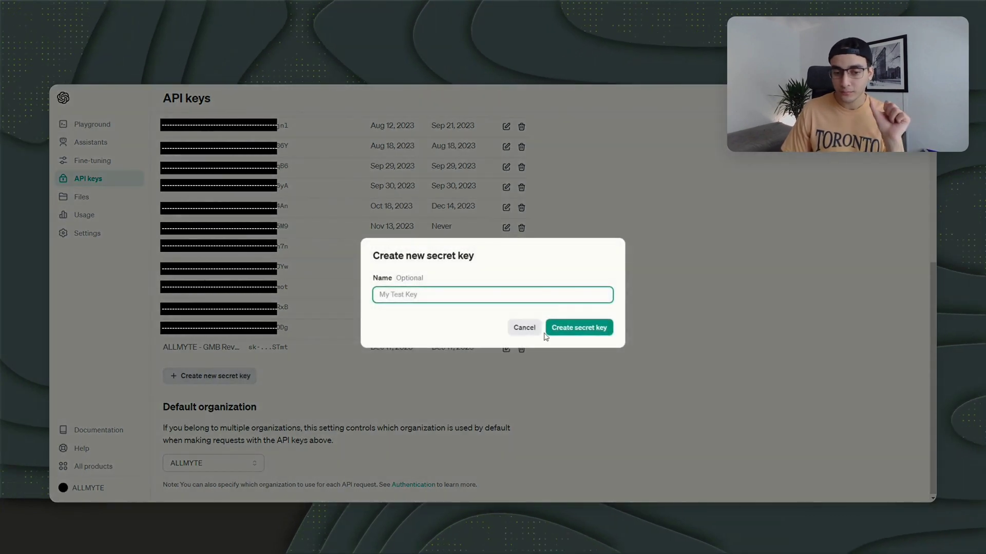
{"action": "type", "text": "GMB Review"}
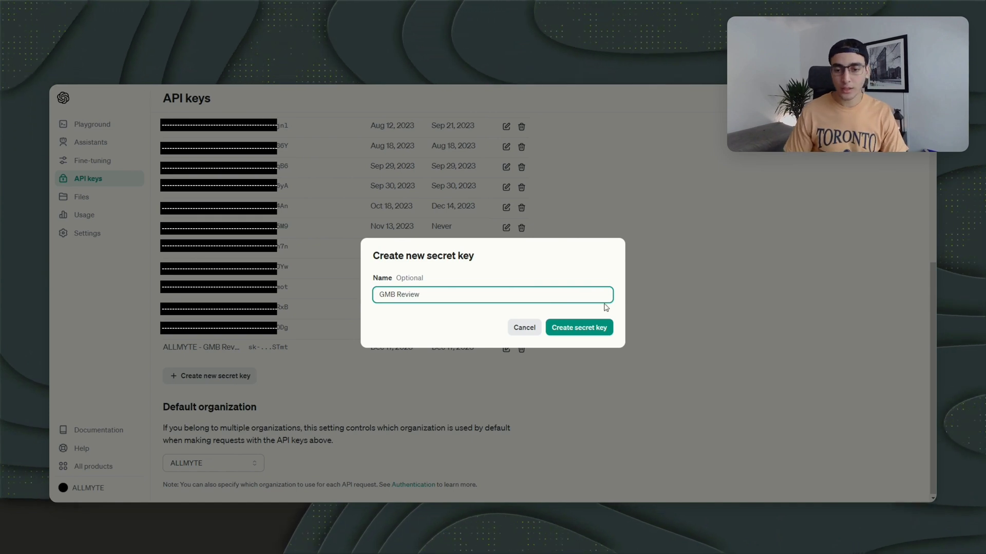
{"action": "left_click", "coordinate": [580, 321]}
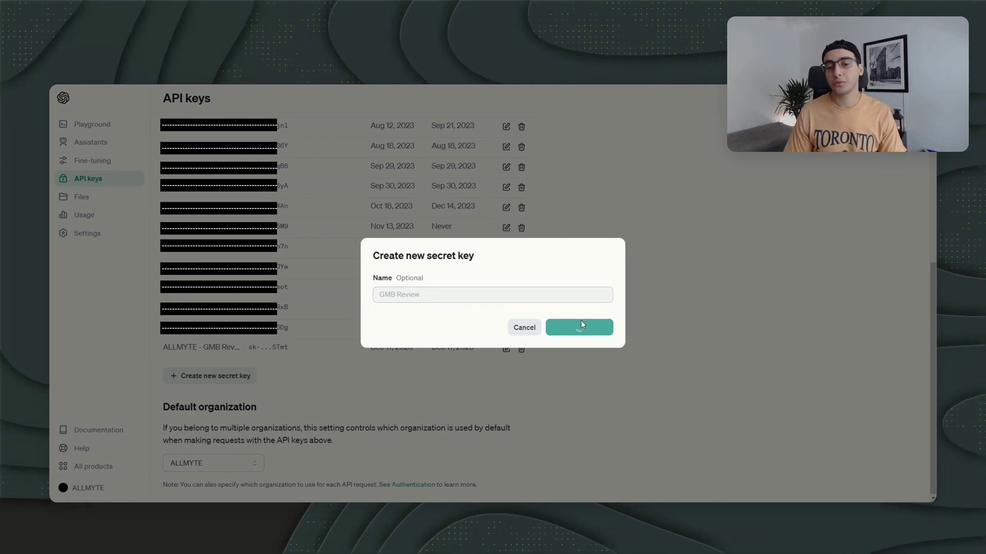
{"action": "left_click", "coordinate": [601, 310]}
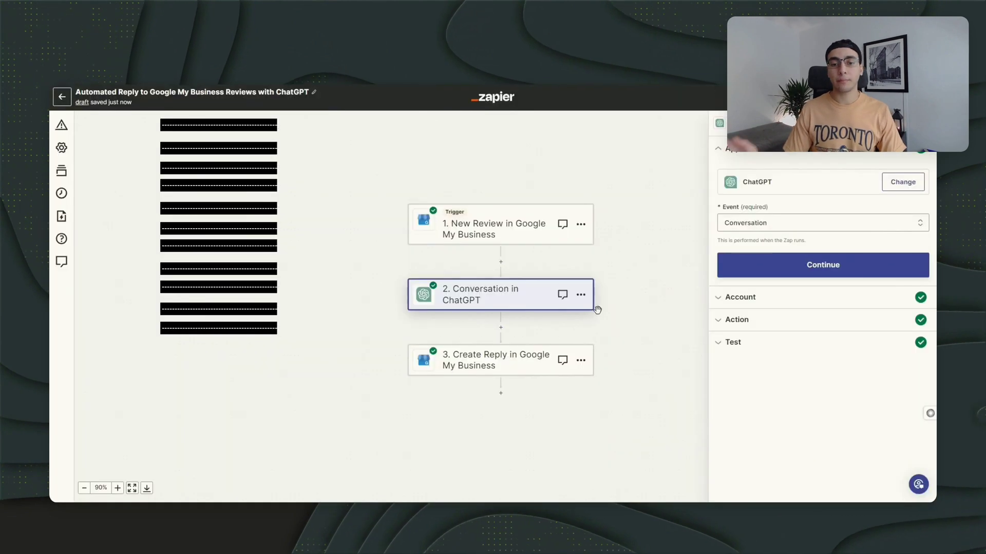
Step: Examine the User Message prompt and model in the ChatGPT step's action settings
{"action": "left_click", "coordinate": [775, 324]}
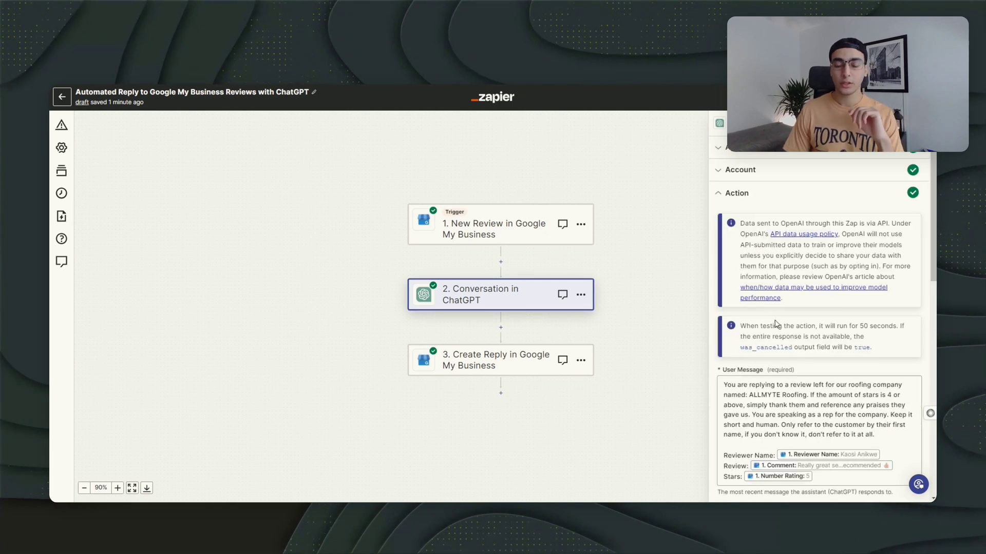
{"action": "scroll", "coordinate": [848, 295], "scroll_direction": "down", "scroll_amount": 2}
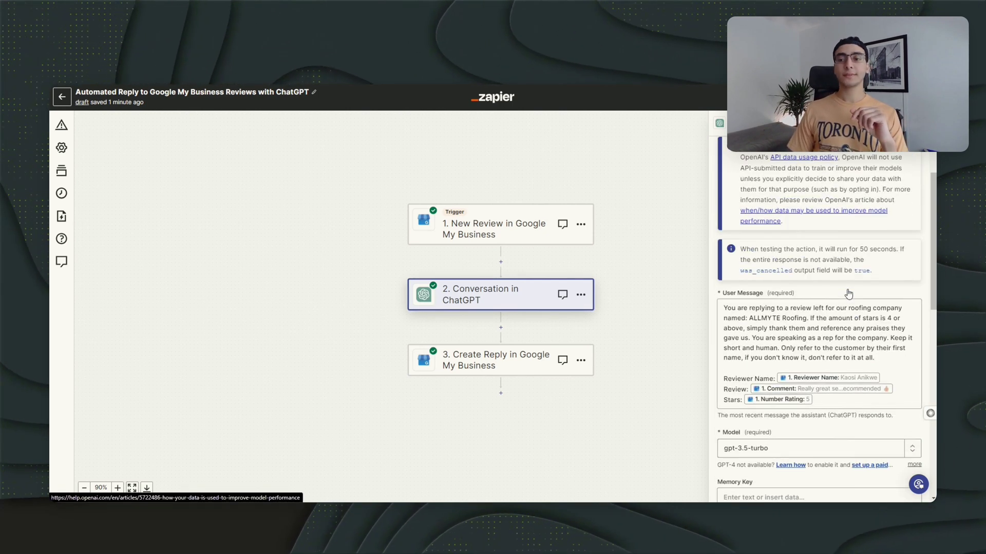
Step: Examine the Reviewer Name, Comment and Number Rating fields inserted in the ChatGPT step's User Message prompt
{"action": "left_click", "coordinate": [834, 404]}
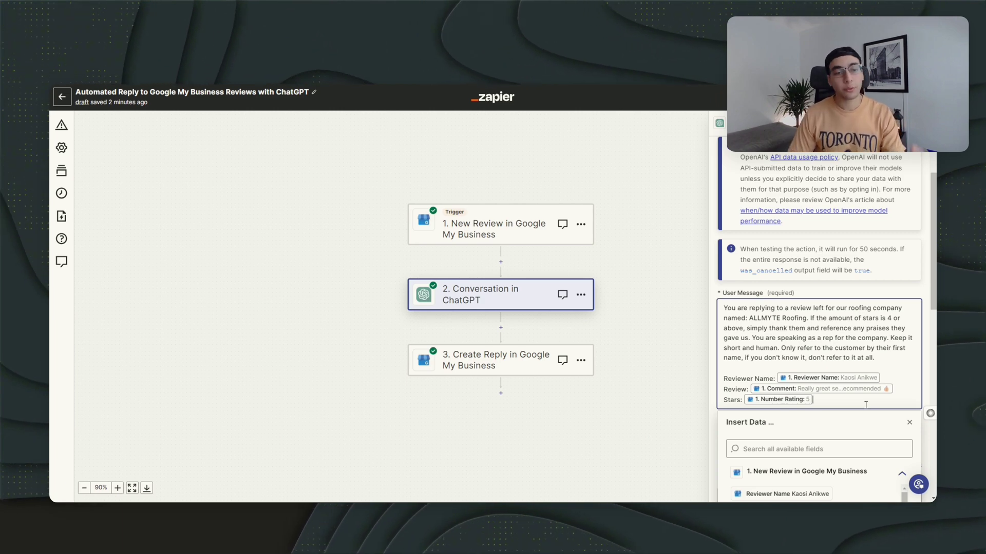
{"action": "scroll", "coordinate": [834, 355], "scroll_direction": "down", "scroll_amount": 3}
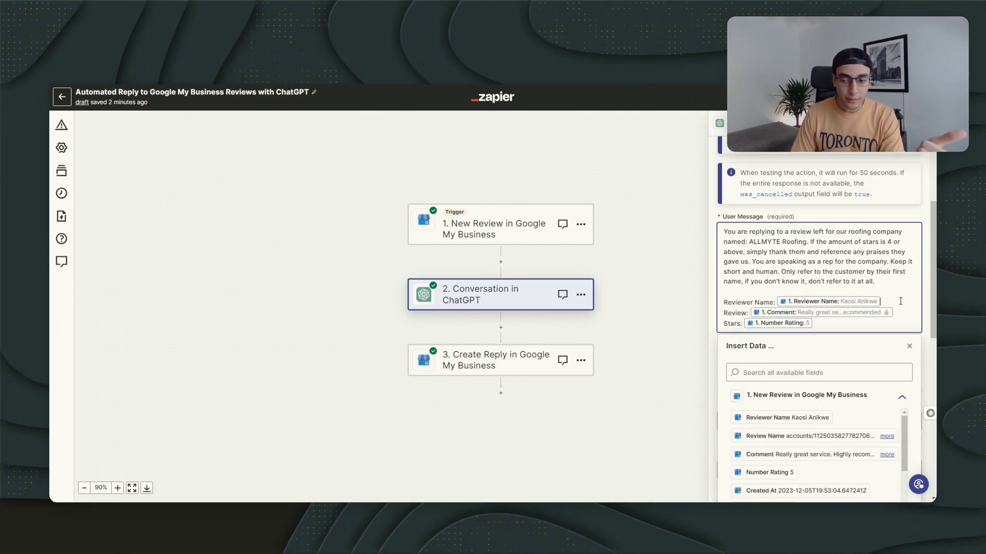
{"action": "left_click", "coordinate": [732, 313]}
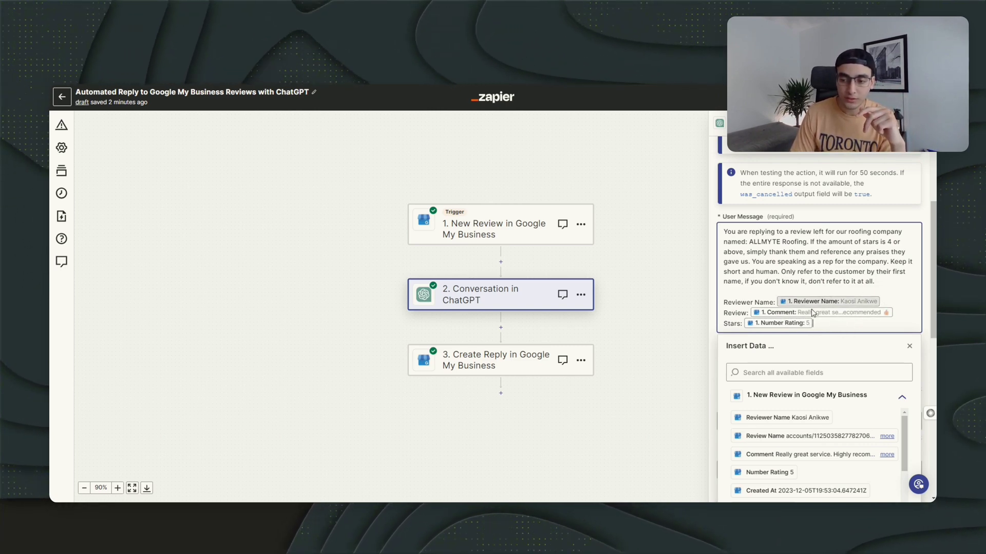
{"action": "left_click", "coordinate": [828, 322]}
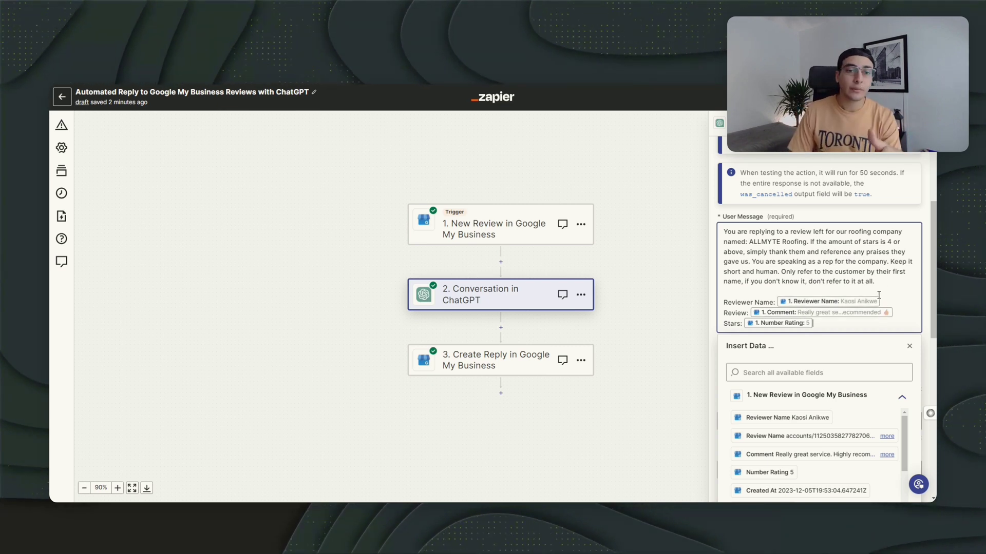
{"action": "left_click", "coordinate": [909, 347]}
Step: Examine the ChatGPT step's model and advanced settings, including Max Tokens and Temperature
{"action": "scroll", "coordinate": [802, 237], "scroll_direction": "down", "scroll_amount": 3}
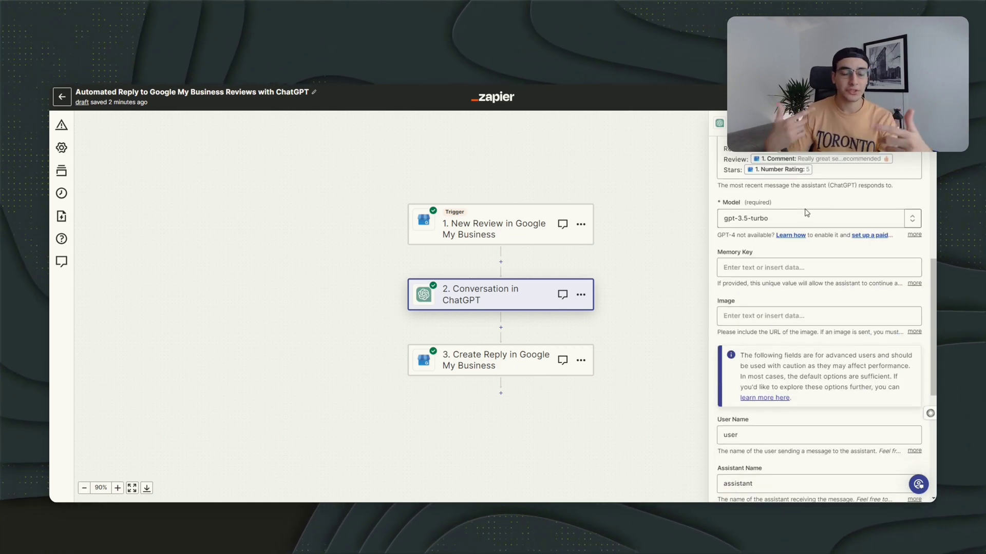
{"action": "scroll", "coordinate": [869, 327], "scroll_direction": "down", "scroll_amount": 2}
{"action": "scroll", "coordinate": [869, 327], "scroll_direction": "down", "scroll_amount": 3}
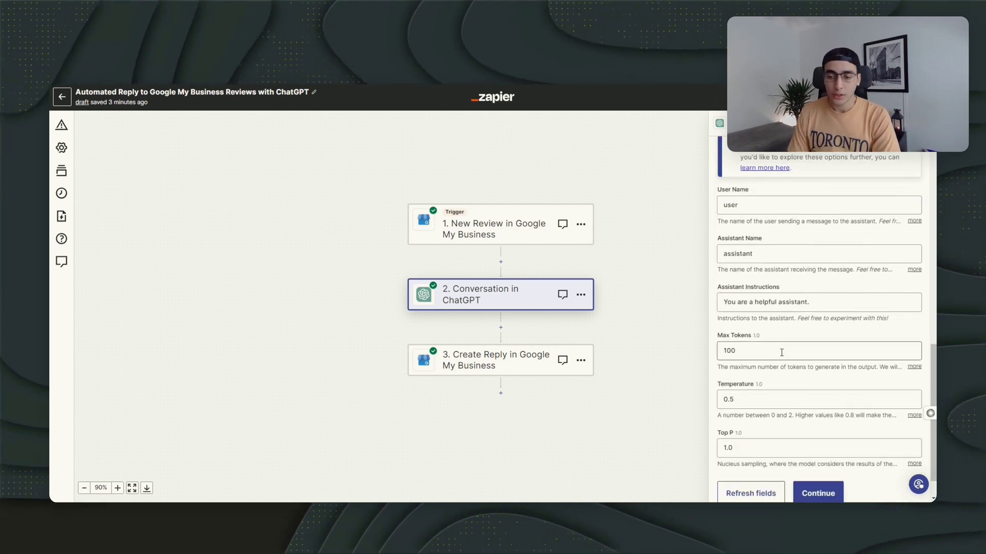
{"action": "left_click", "coordinate": [781, 352]}
{"action": "double_click", "coordinate": [780, 351]}
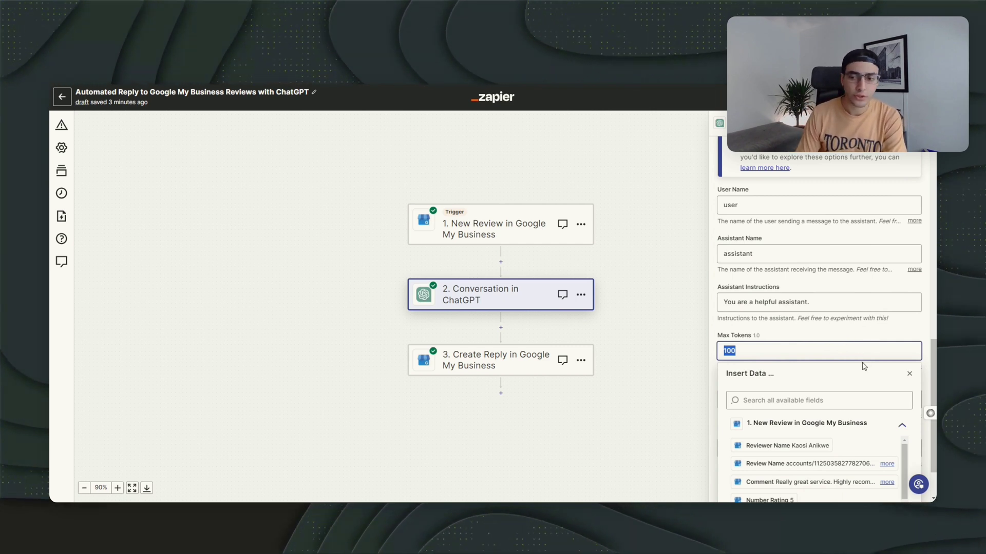
{"action": "left_click", "coordinate": [918, 330]}
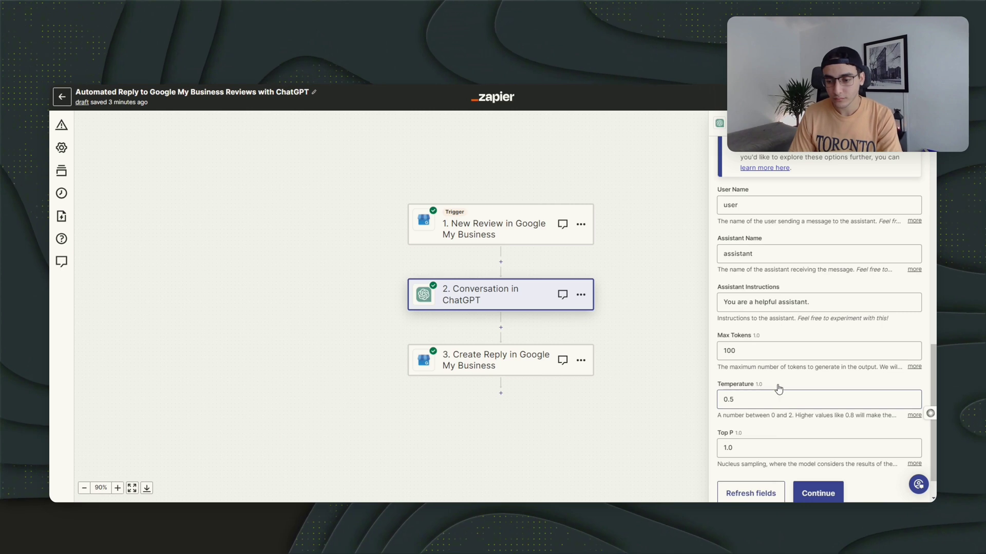
{"action": "scroll", "coordinate": [733, 353], "scroll_direction": "down", "scroll_amount": 2}
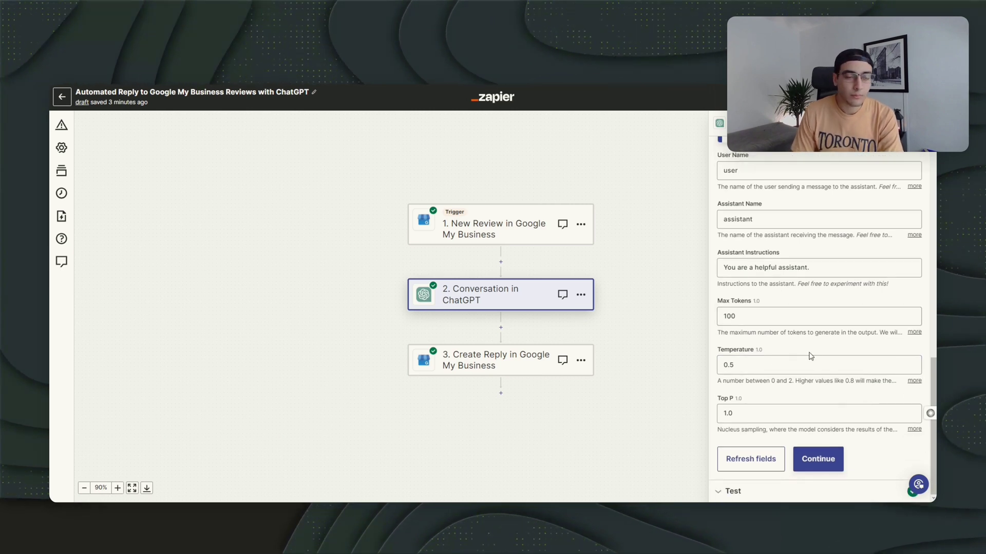
Step: Review the ChatGPT step's test data and continue to the Create Reply in Google My Business step
{"action": "left_click", "coordinate": [822, 458]}
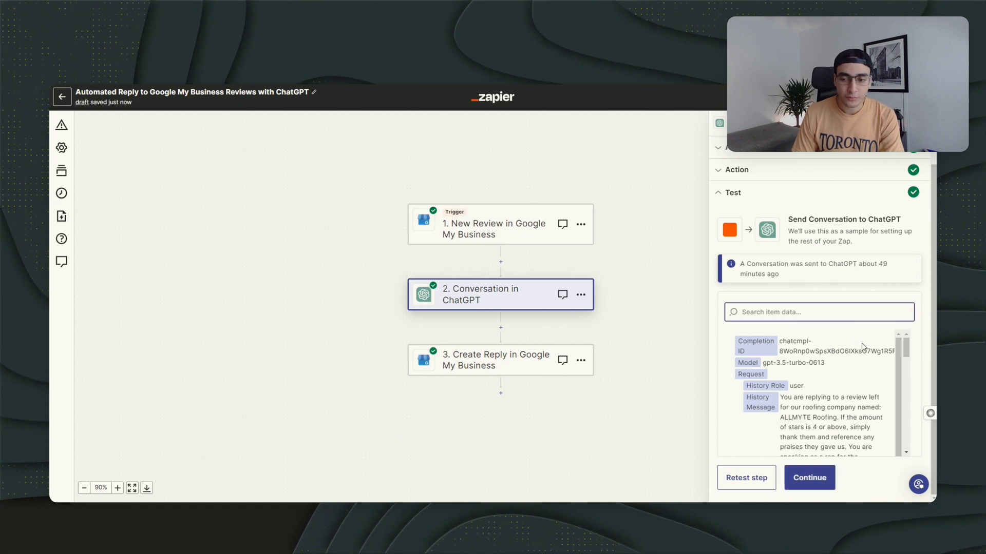
{"action": "scroll", "coordinate": [862, 347], "scroll_direction": "down", "scroll_amount": 1}
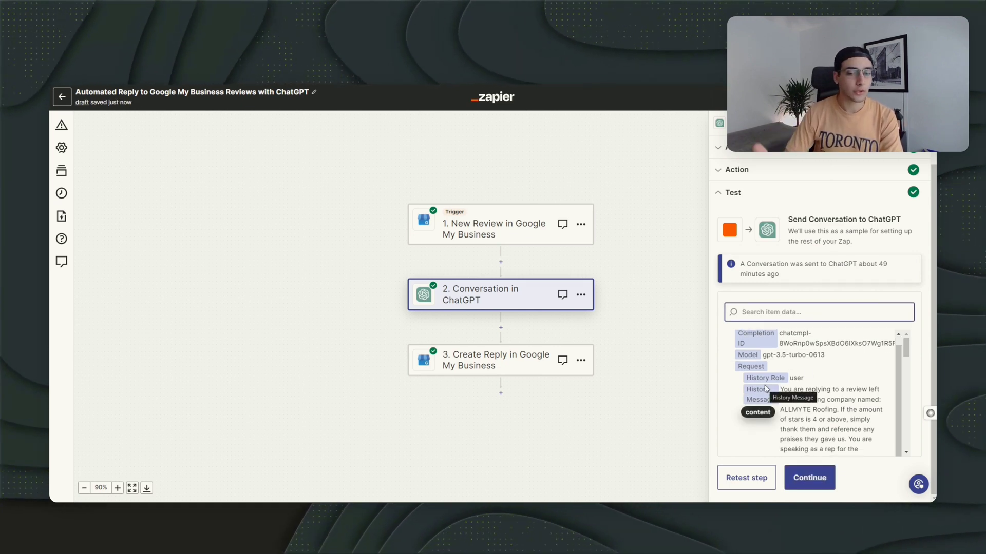
{"action": "left_click", "coordinate": [811, 477]}
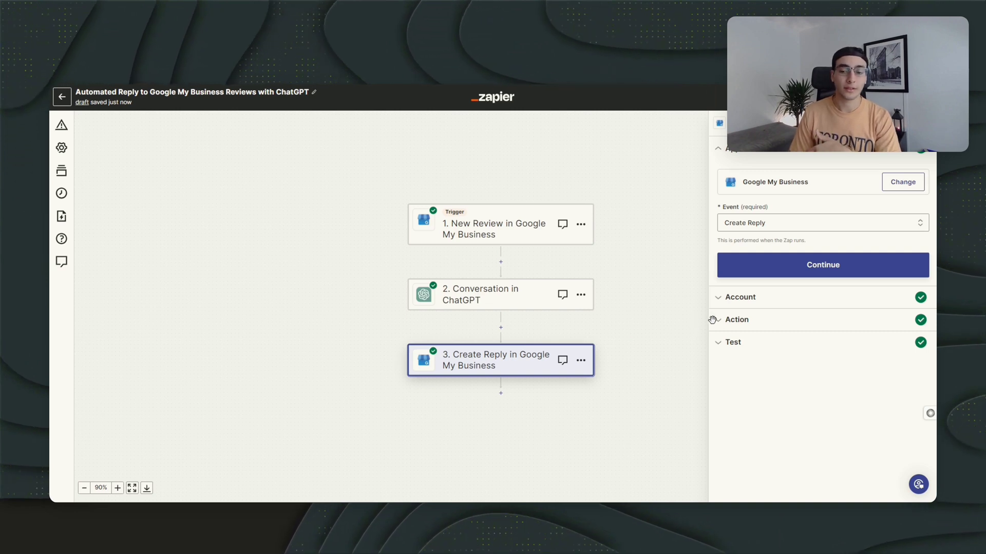
Step: Examine the Create Reply action's Review Name mapping and the available data from the New Review trigger
{"action": "left_click", "coordinate": [827, 319]}
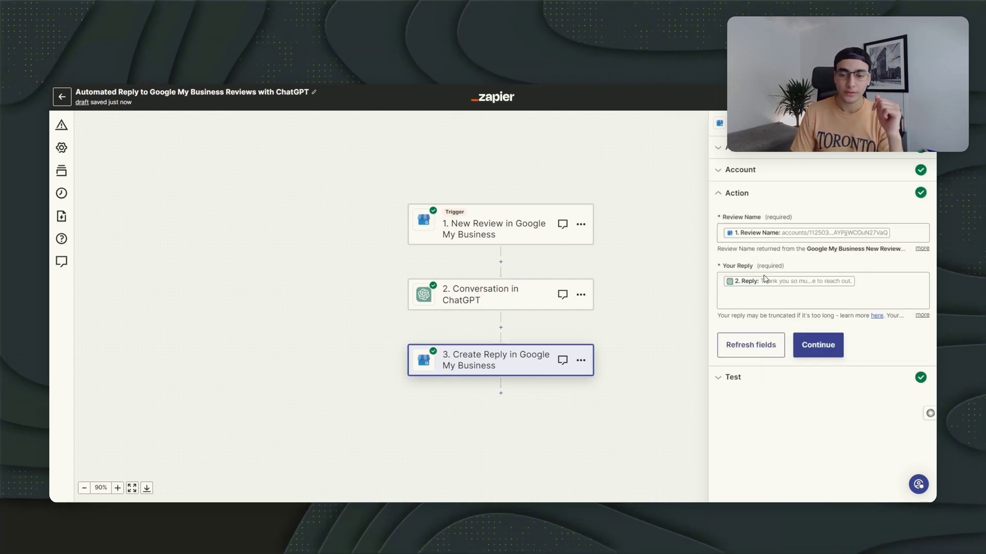
{"action": "left_click", "coordinate": [900, 239]}
{"action": "left_click", "coordinate": [879, 306]}
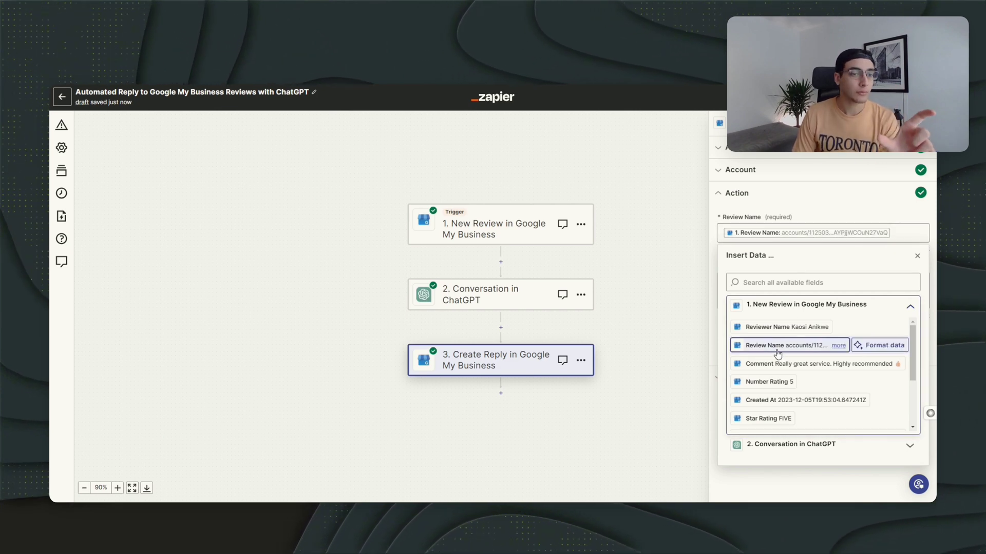
{"action": "left_click", "coordinate": [674, 309]}
Step: Examine the Your Reply mapping and the available ChatGPT conversation data, and continue to the Create Reply test
{"action": "left_click", "coordinate": [873, 277]}
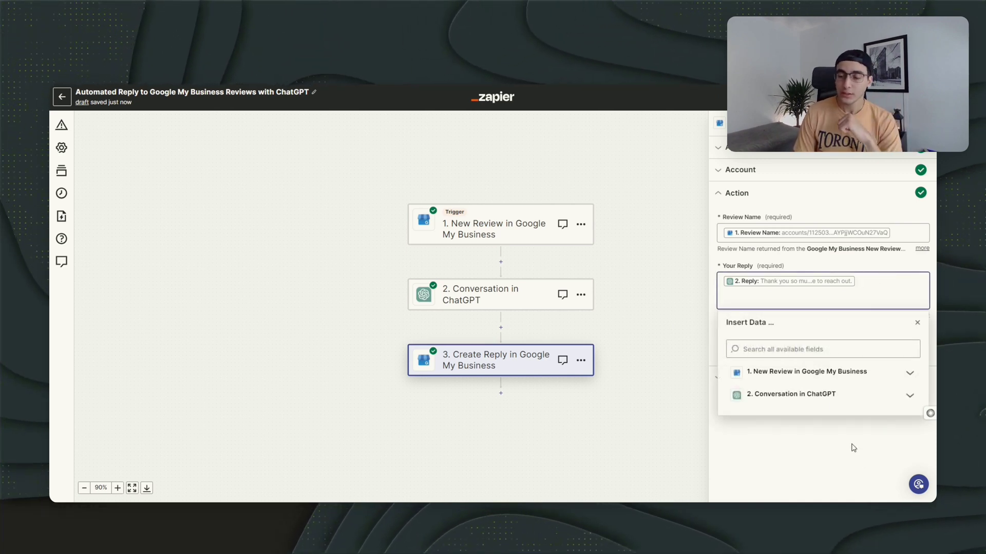
{"action": "left_click", "coordinate": [811, 395]}
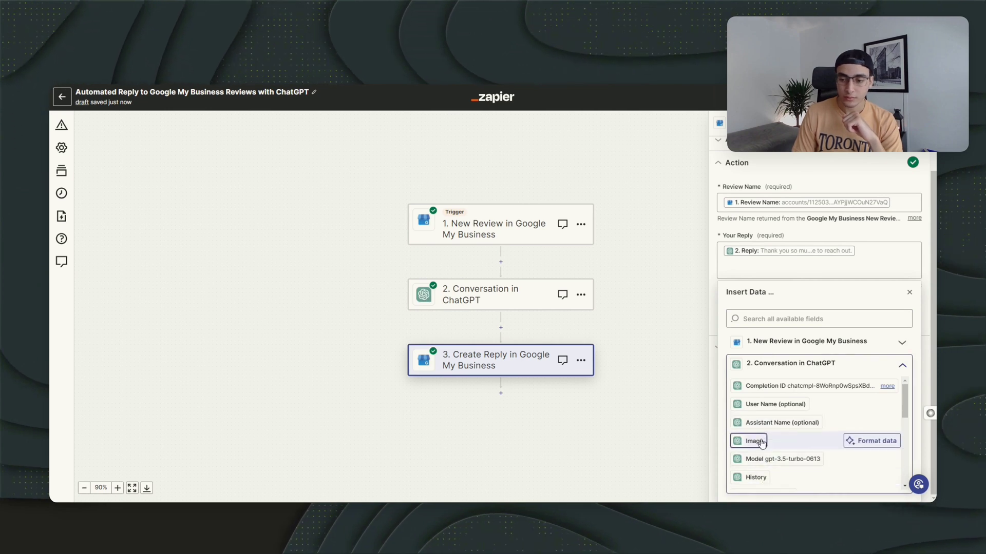
{"action": "scroll", "coordinate": [862, 402], "scroll_direction": "down", "scroll_amount": 5}
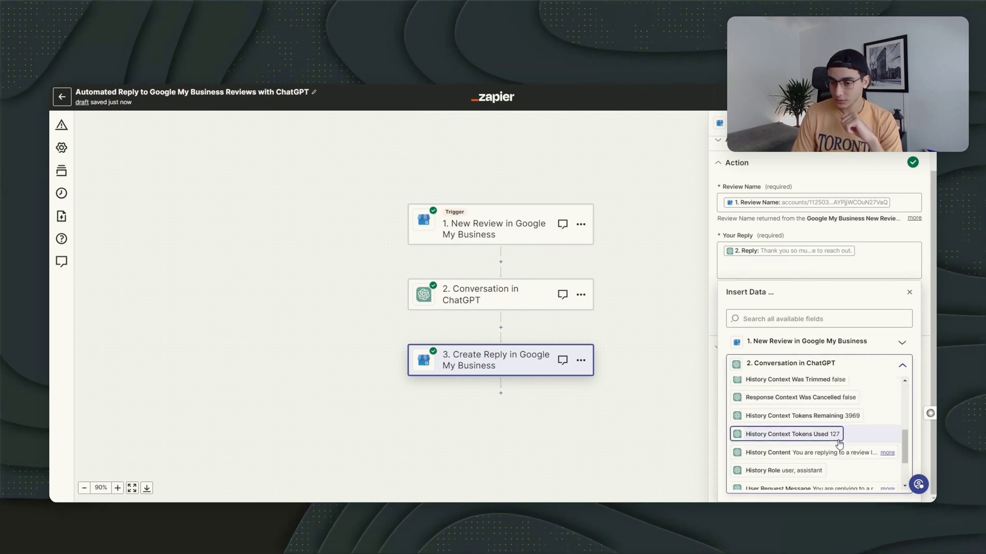
{"action": "left_click", "coordinate": [653, 374]}
{"action": "left_click", "coordinate": [819, 345]}
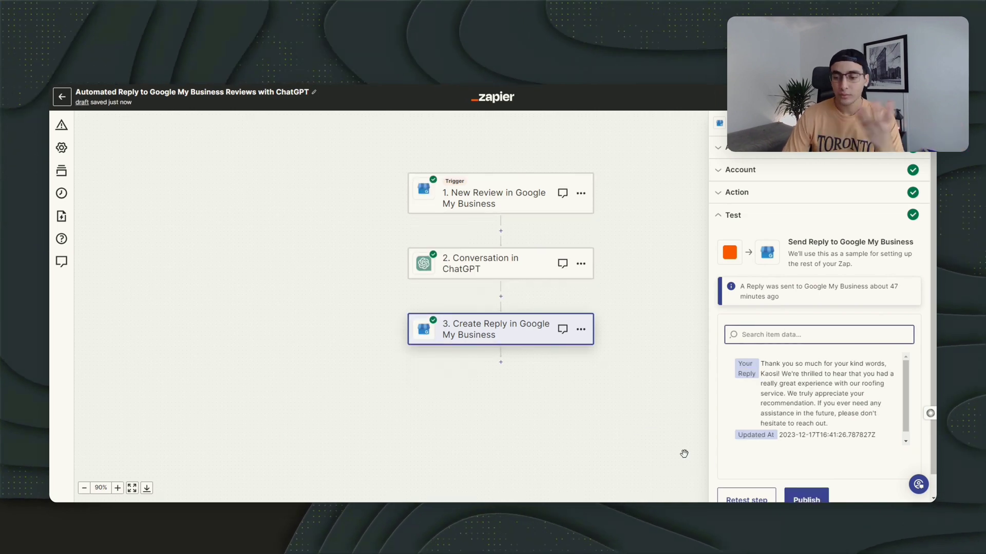
Step: Return to the Conversation in ChatGPT step, review its action settings and continue to its test
{"action": "key", "text": "alt+Tab"}
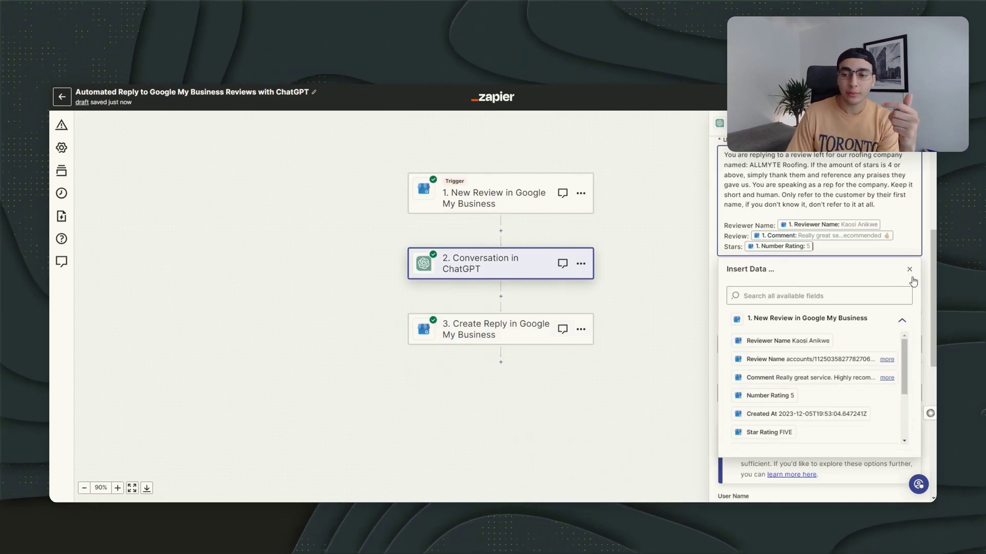
{"action": "left_click", "coordinate": [909, 271]}
{"action": "scroll", "coordinate": [770, 287], "scroll_direction": "down", "scroll_amount": 2}
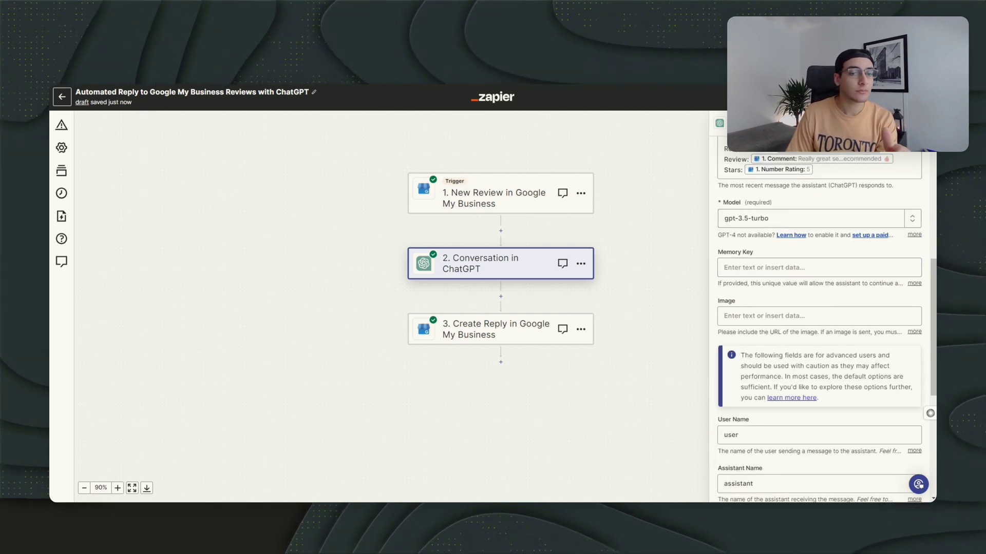
{"action": "scroll", "coordinate": [764, 440], "scroll_direction": "down", "scroll_amount": 5}
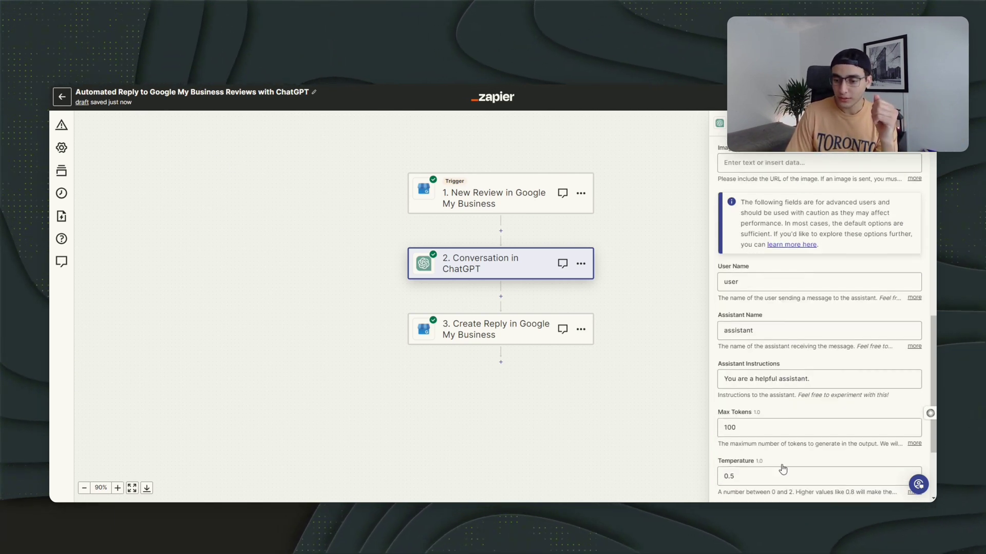
{"action": "left_click", "coordinate": [818, 459]}
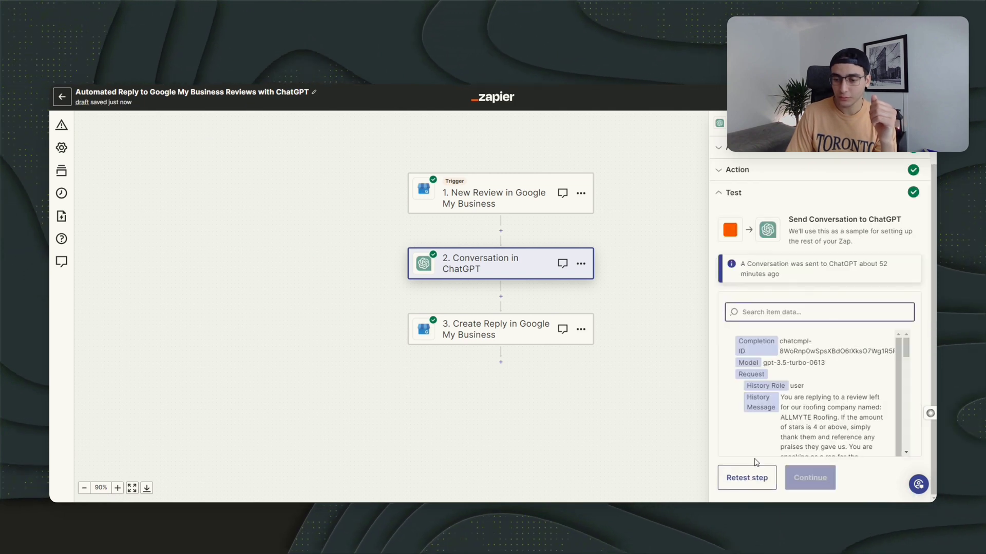
Step: Find the assistant's response message in the ChatGPT test data and highlight the reply text
{"action": "scroll", "coordinate": [841, 409], "scroll_direction": "down", "scroll_amount": 1}
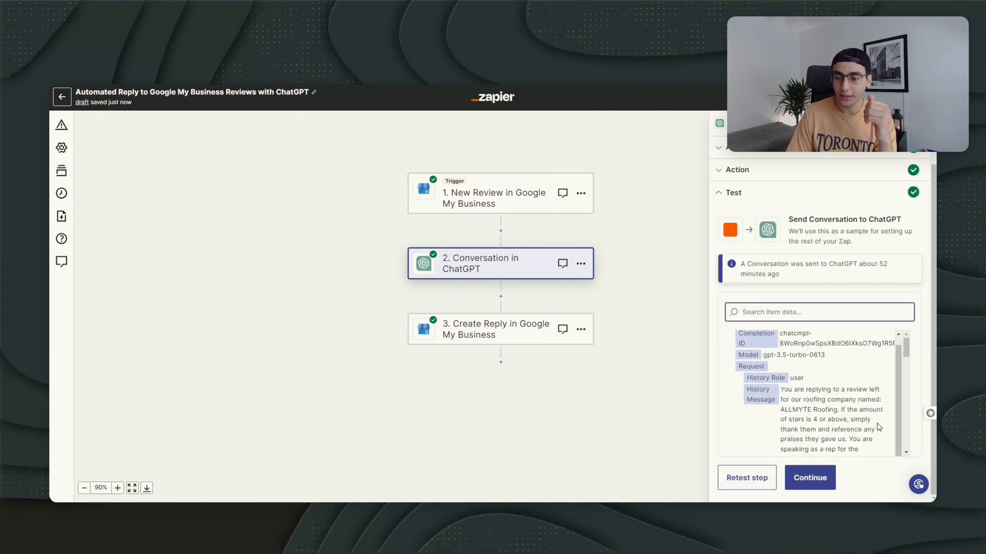
{"action": "scroll", "coordinate": [818, 433], "scroll_direction": "down", "scroll_amount": 5}
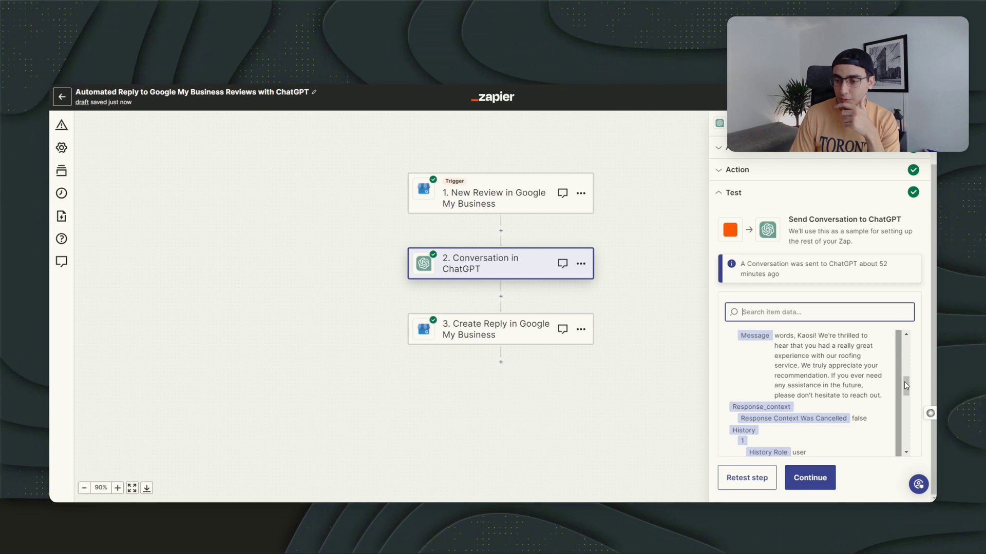
{"action": "left_click_drag", "start_coordinate": [905, 385], "coordinate": [906, 380]}
{"action": "left_click_drag", "start_coordinate": [823, 366], "coordinate": [883, 443]}
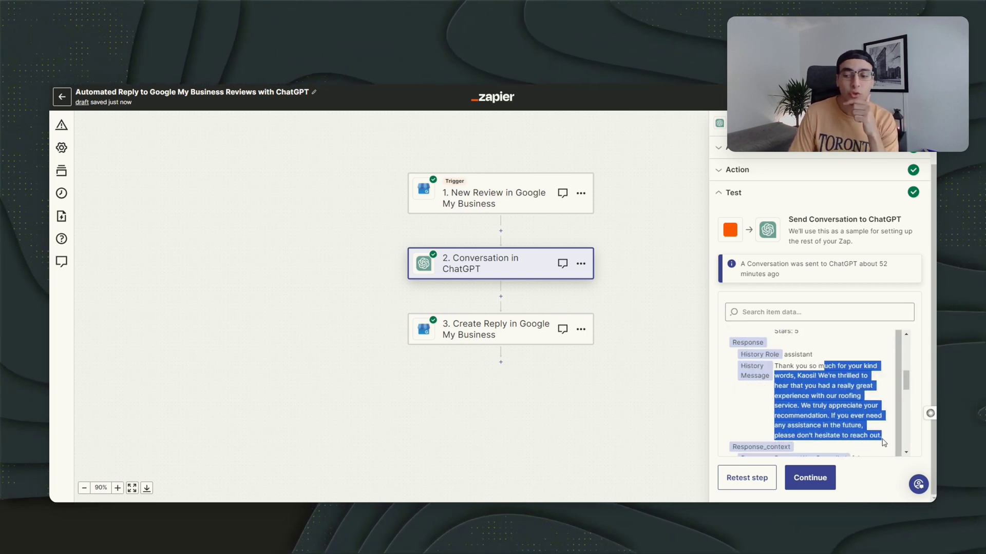